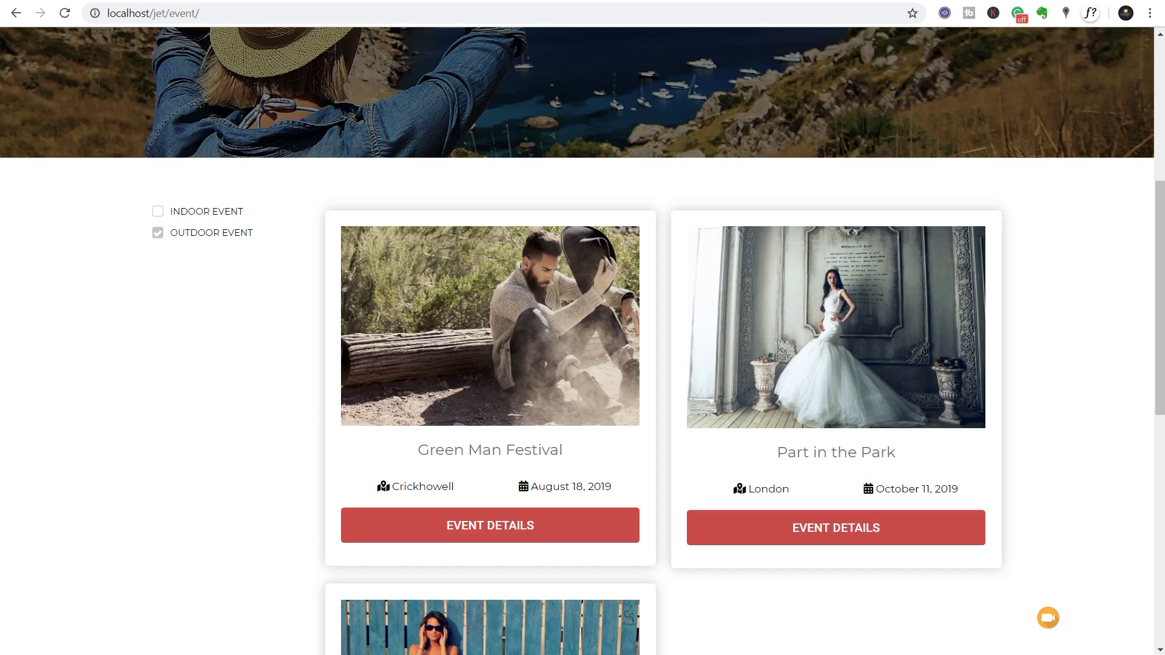
Clear the Outdoor Event filter on the events page and look through the unfiltered event listing
left_click(158, 236)
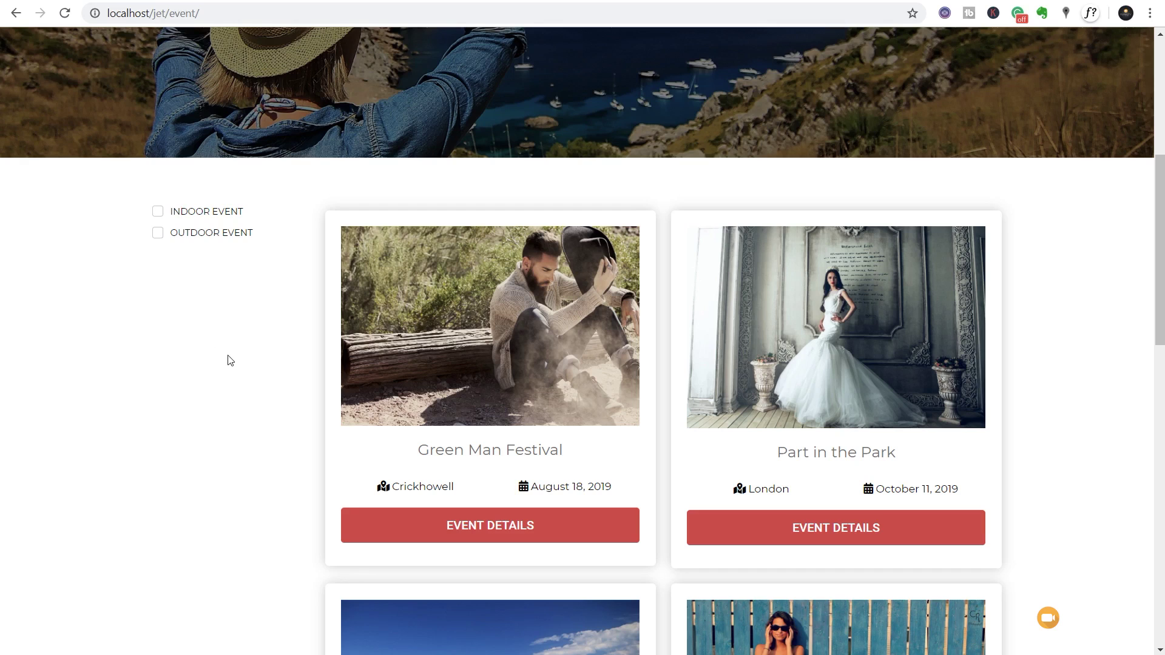
scroll(230, 360, "down", 9)
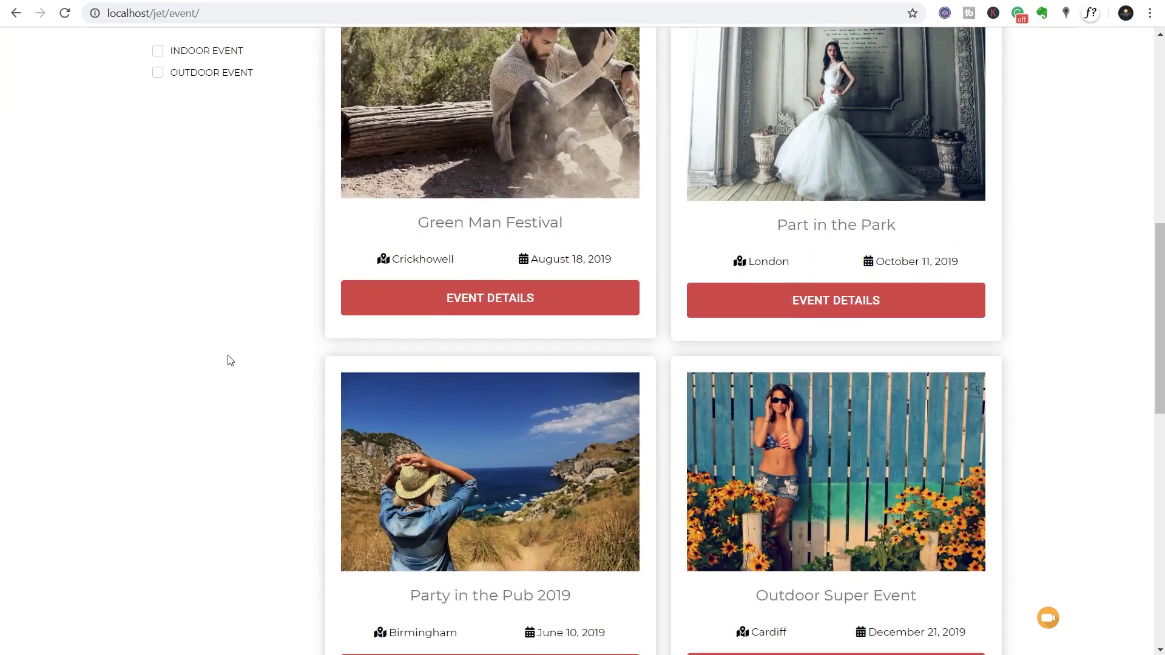
scroll(229, 360, "down", 2)
scroll(230, 360, "up", 8)
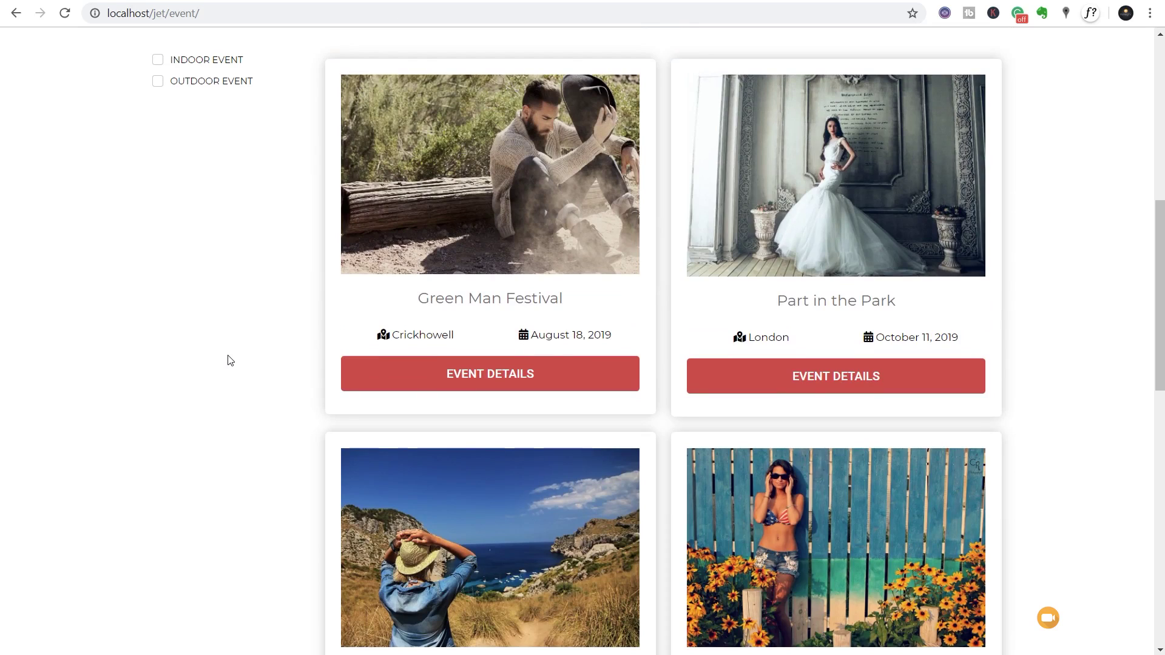
scroll(230, 360, "up", 1)
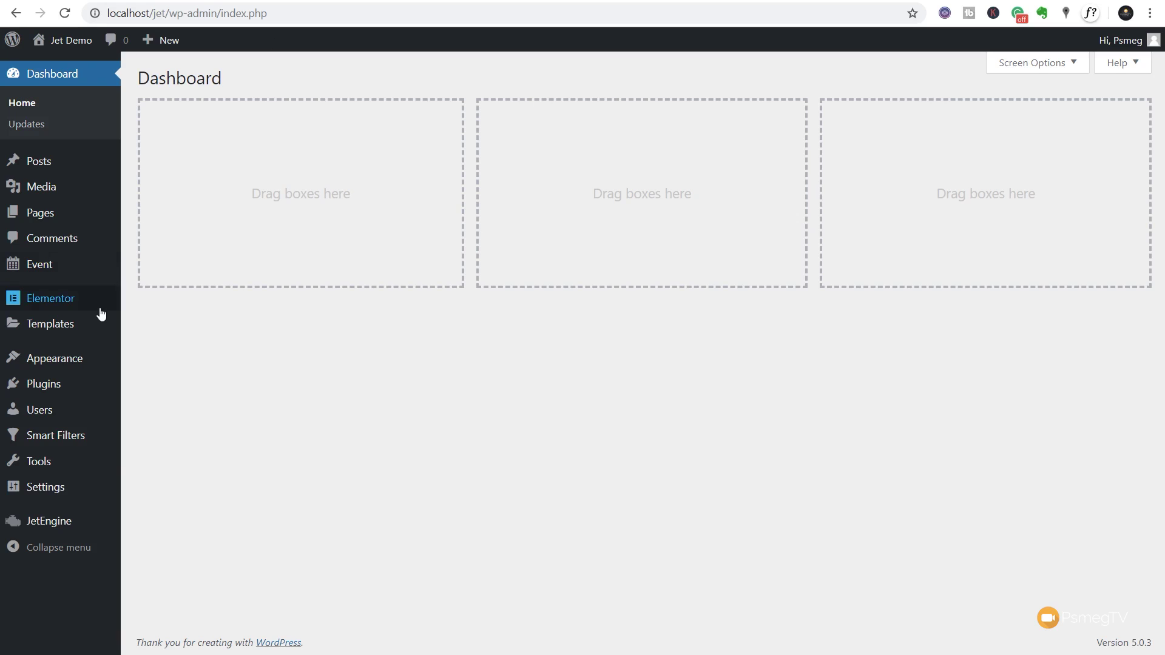
Open the Event Listing Archive template from the Theme Builder for editing with Elementor
mouse_move(60, 327)
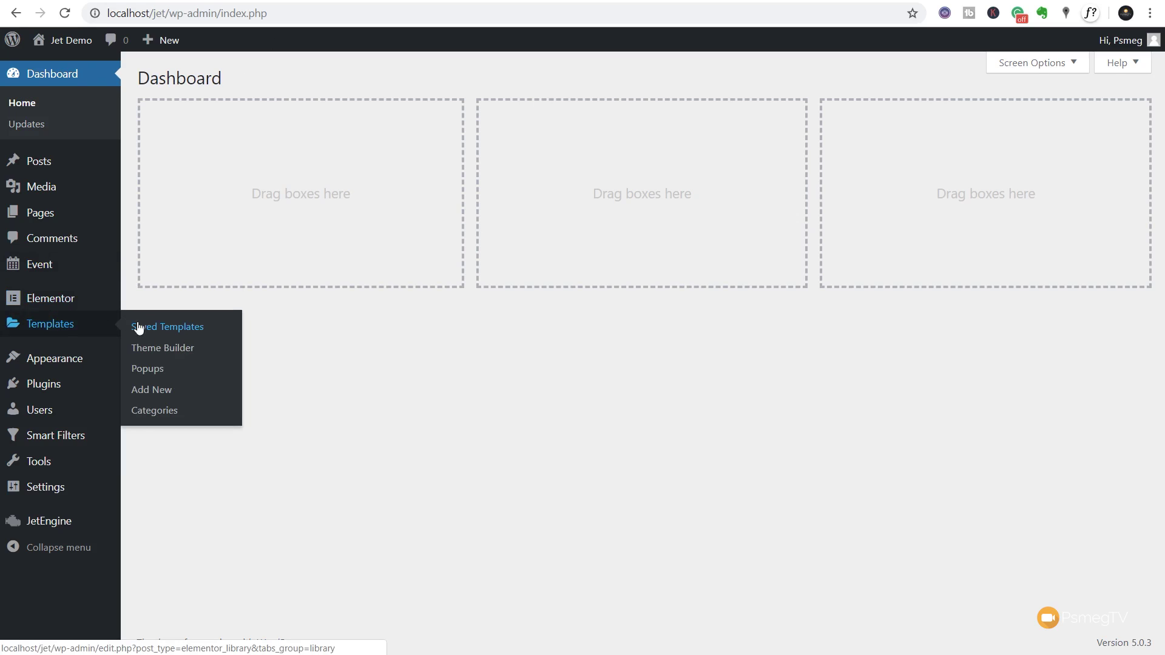
left_click(155, 348)
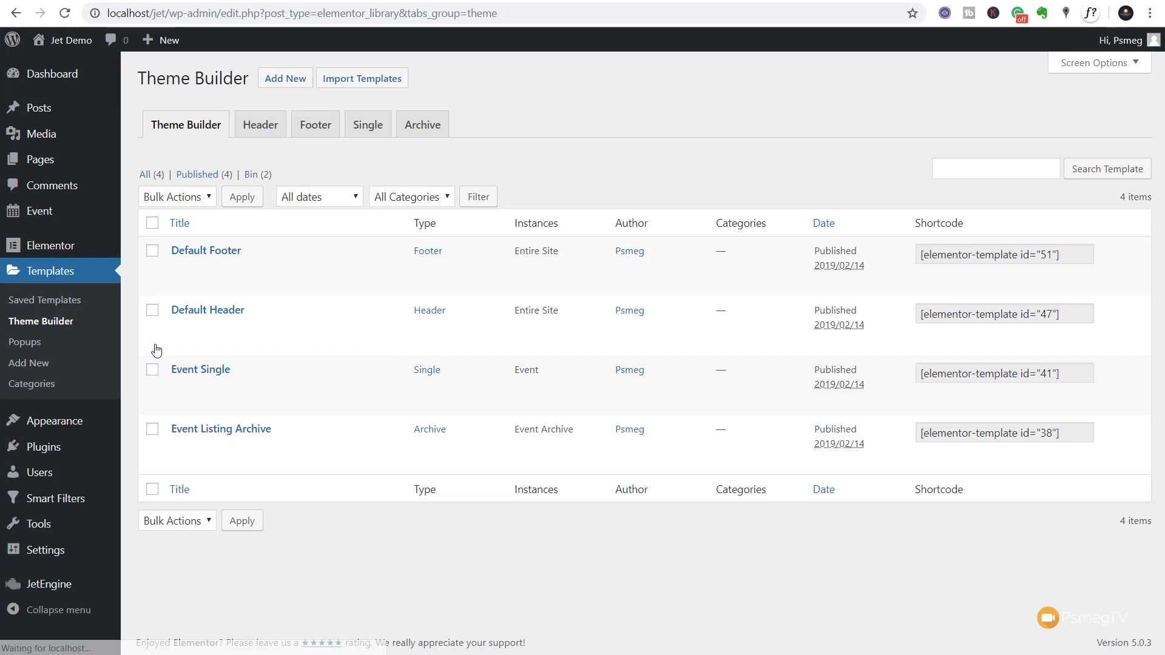
mouse_move(221, 430)
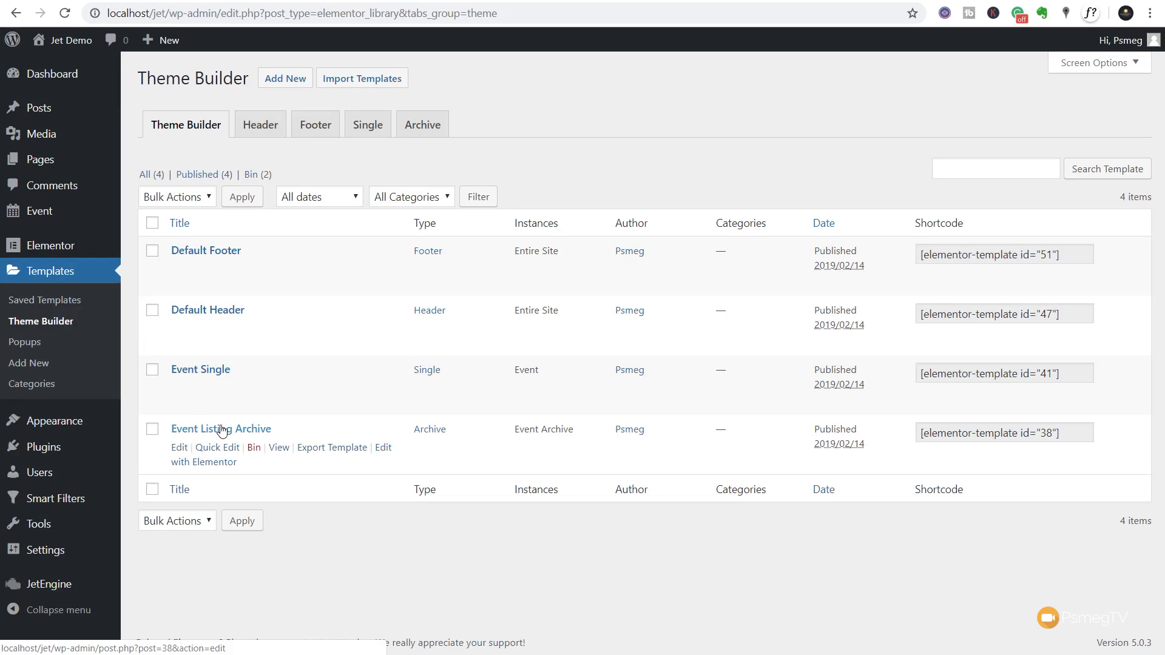
left_click(219, 465)
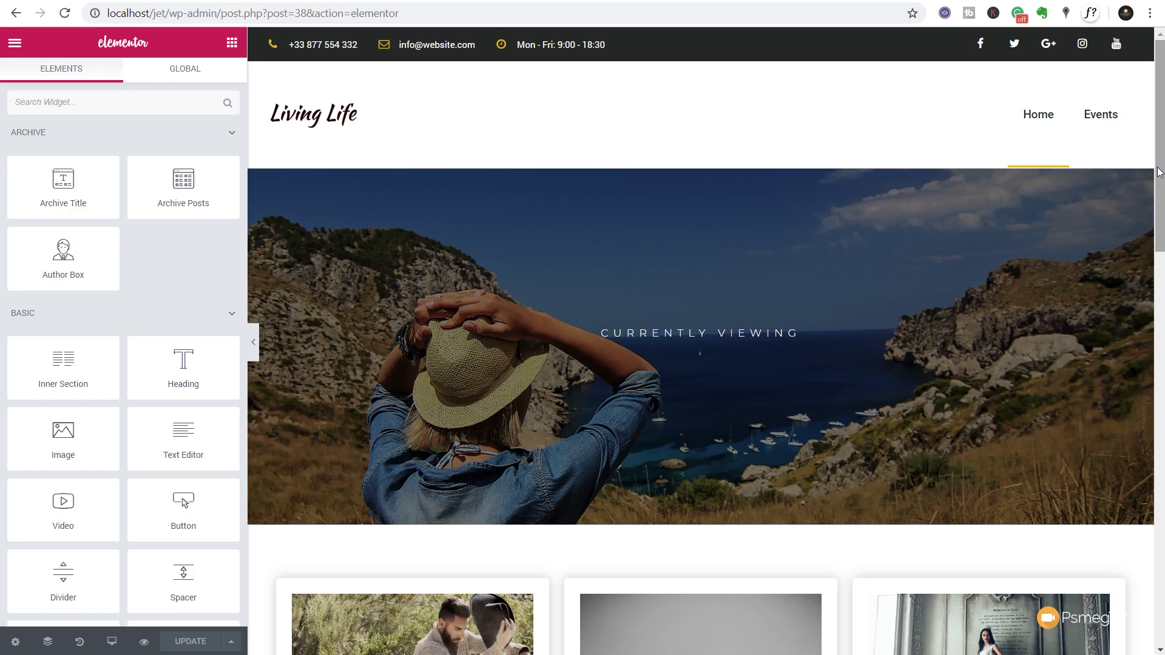
Open the event listing grid's settings and expand the meta_query item in its posts query
scroll(1159, 171, "down", 7)
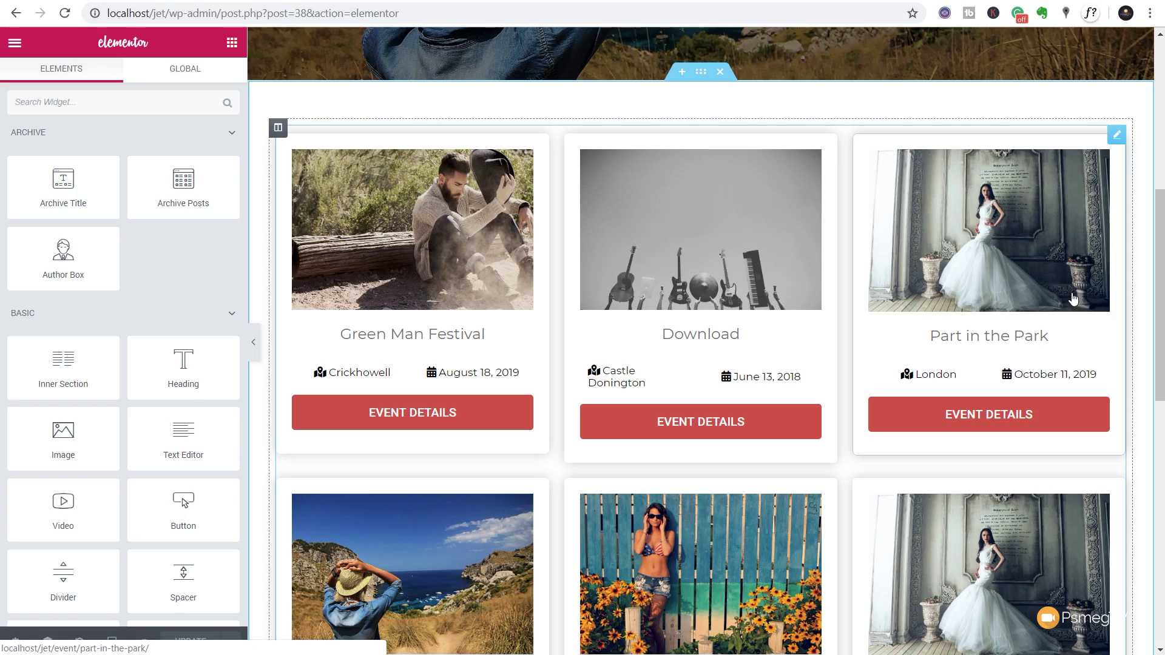
left_click(1118, 137)
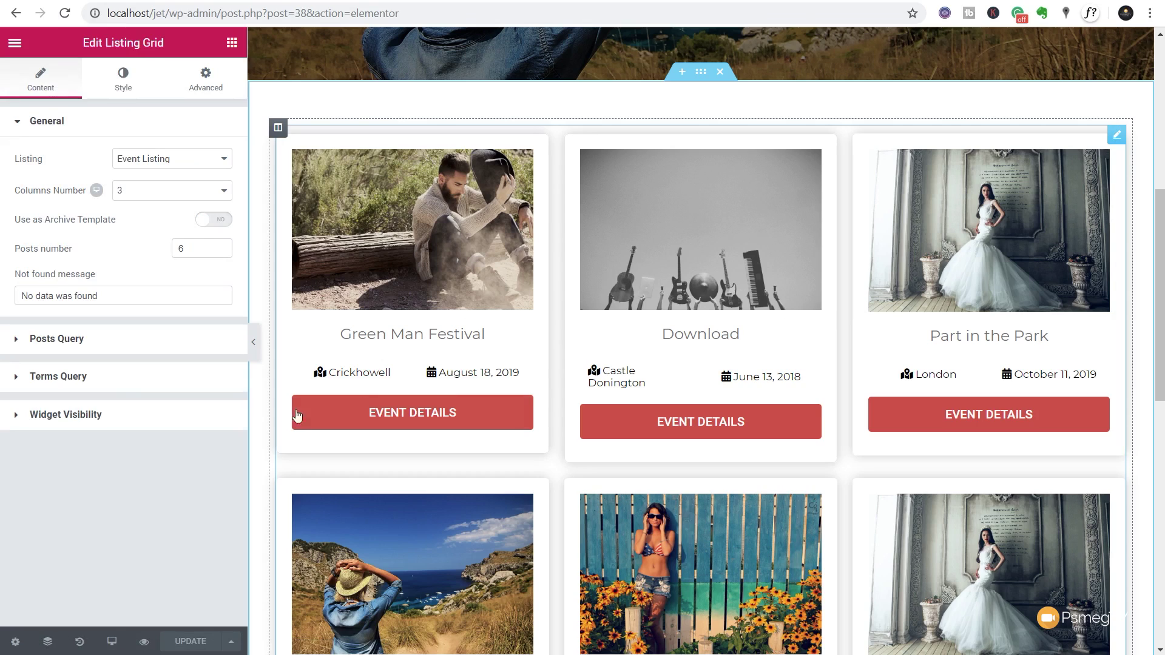
left_click(56, 339)
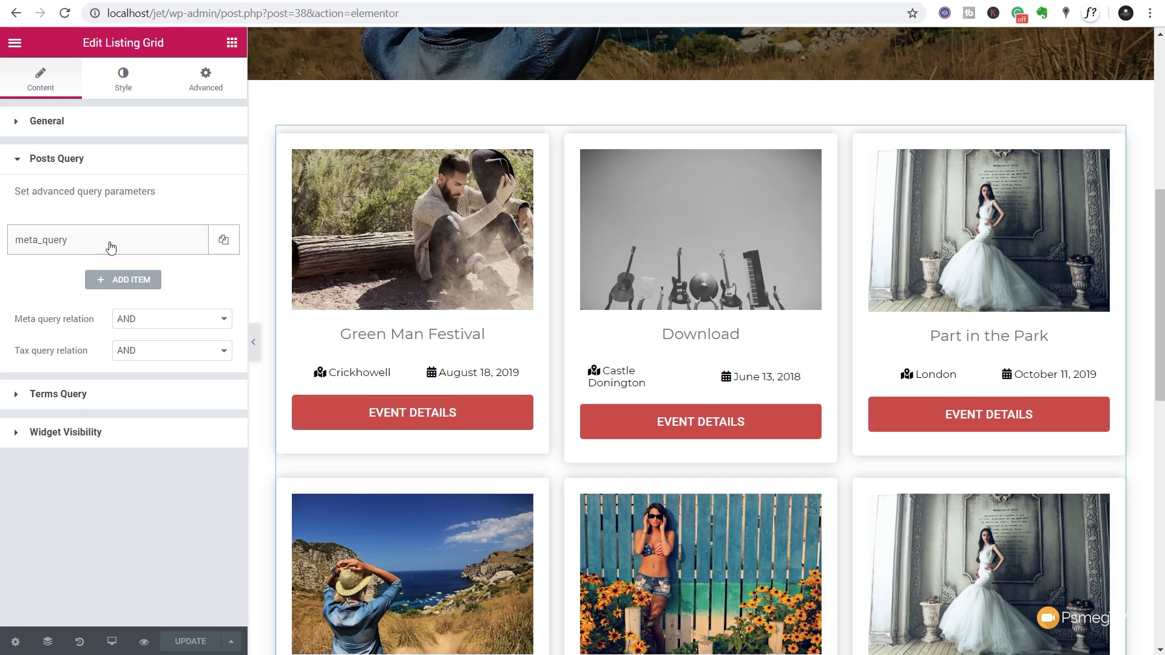
left_click(103, 249)
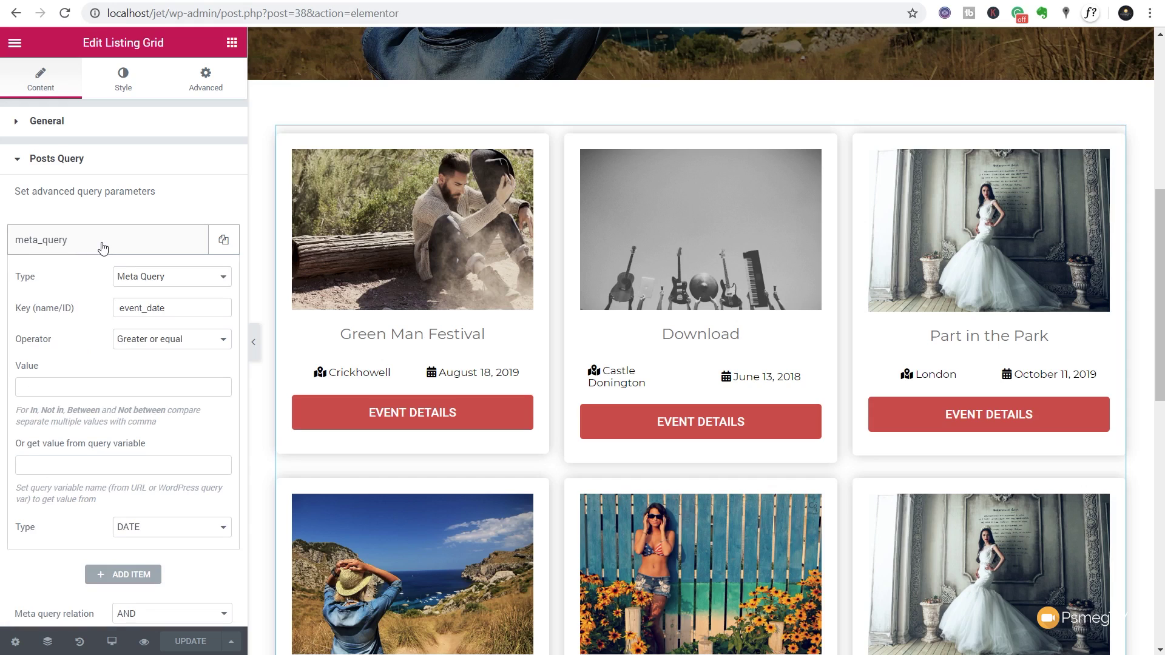
Set the query item's type to Meta Query and the operator for the event_date key to Greater or equal
left_click(120, 280)
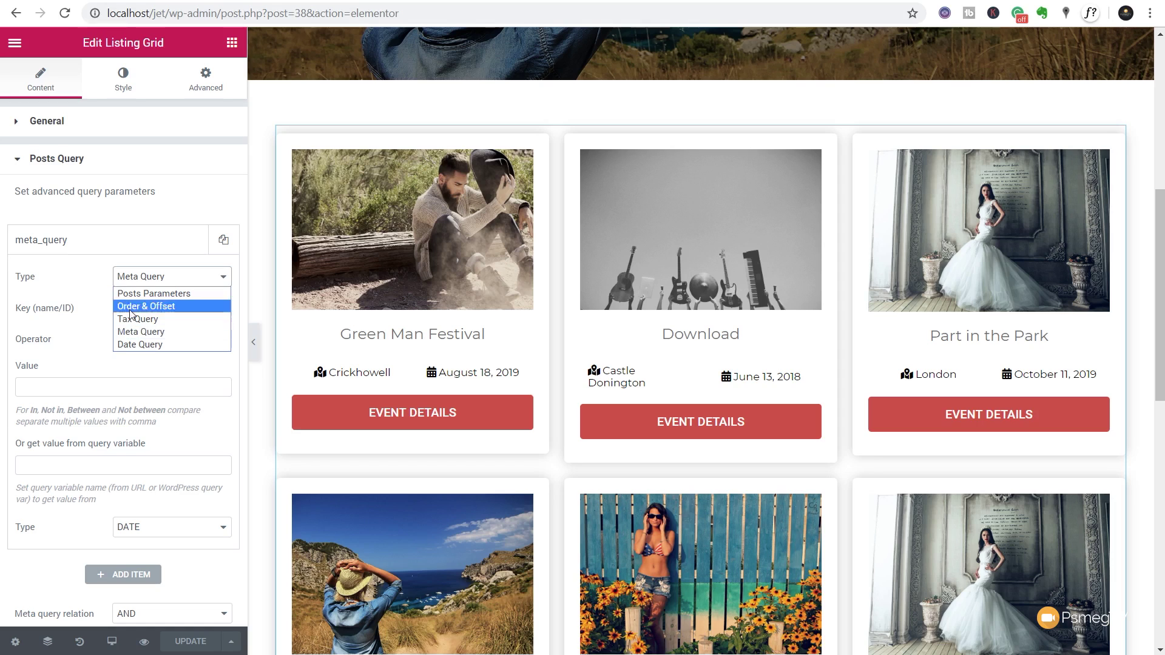
left_click(140, 331)
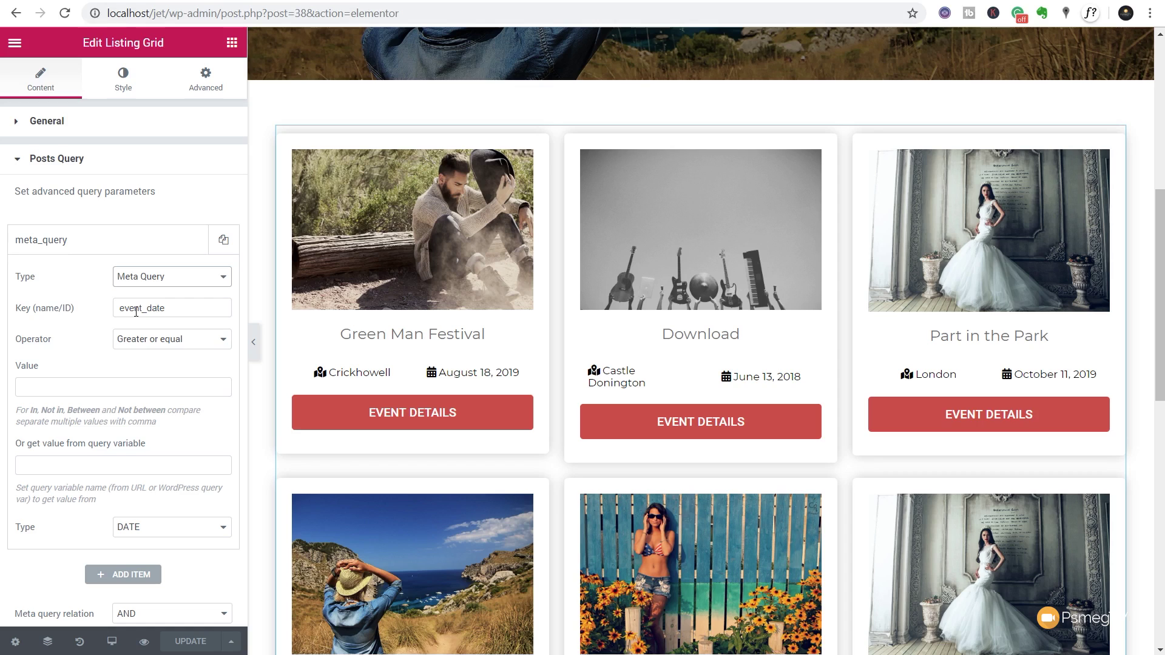
left_click(142, 343)
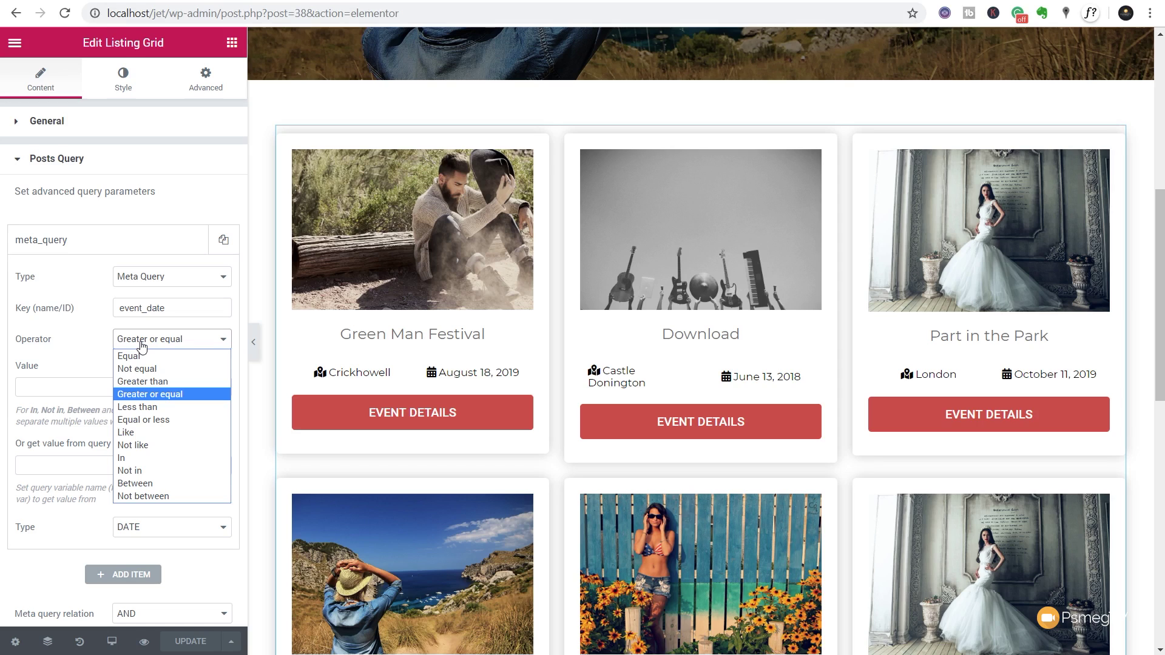
left_click(150, 394)
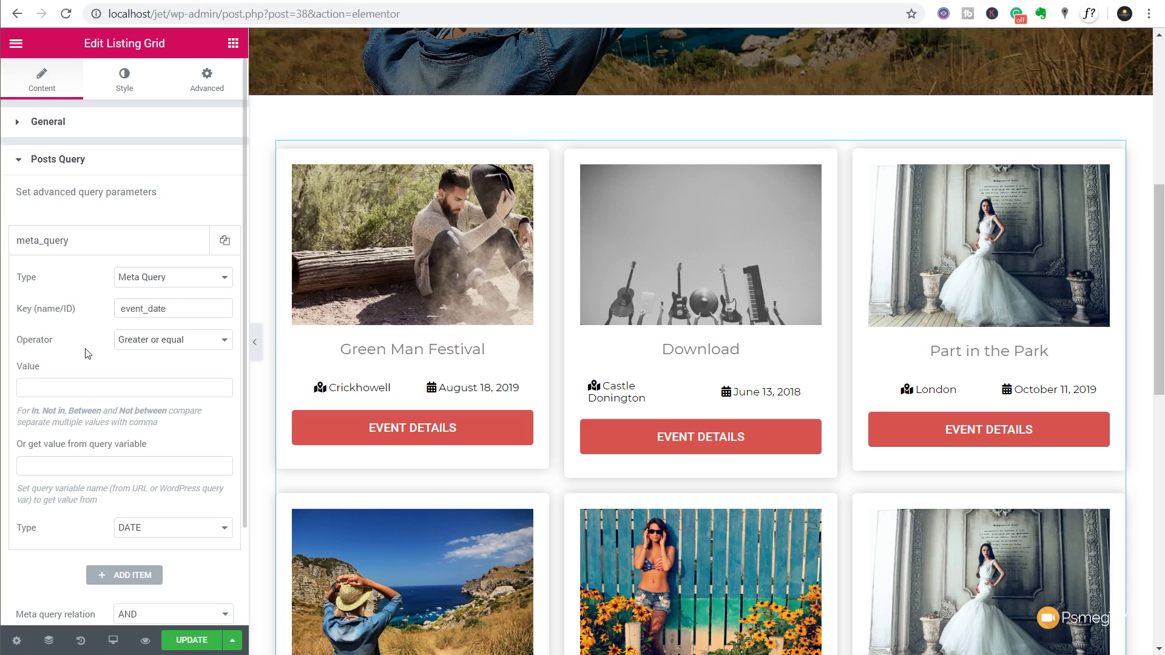
Set the event_date meta query's value to NOW and its data type to DATE
left_click(78, 390)
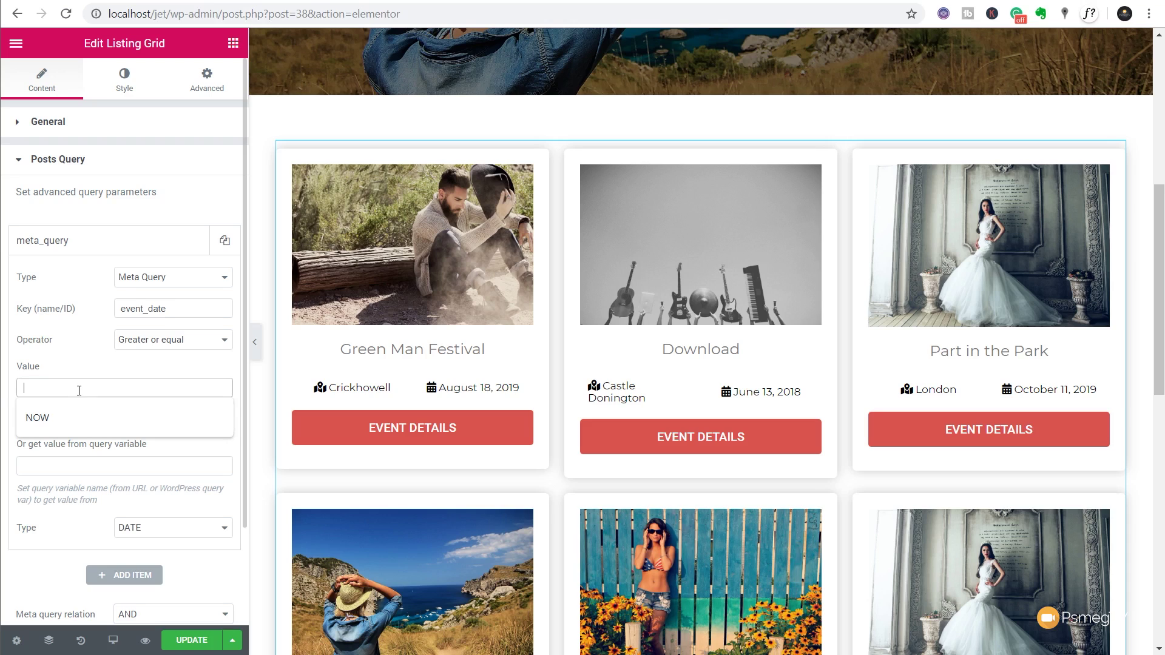
left_click(71, 418)
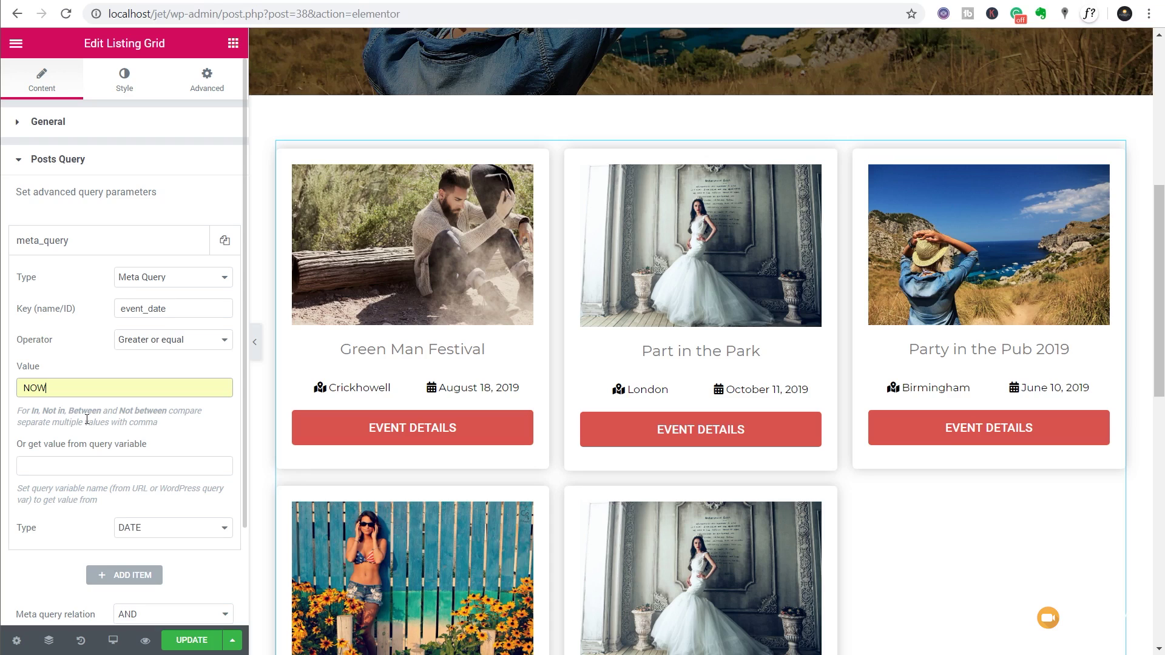
left_click(152, 534)
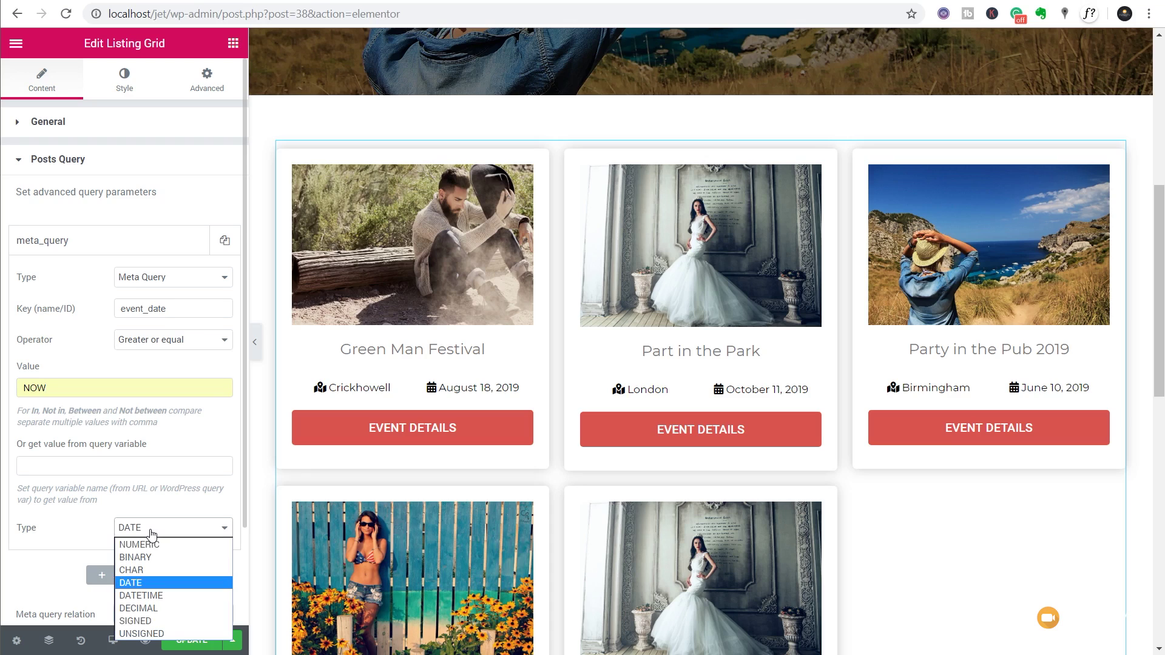
left_click(140, 582)
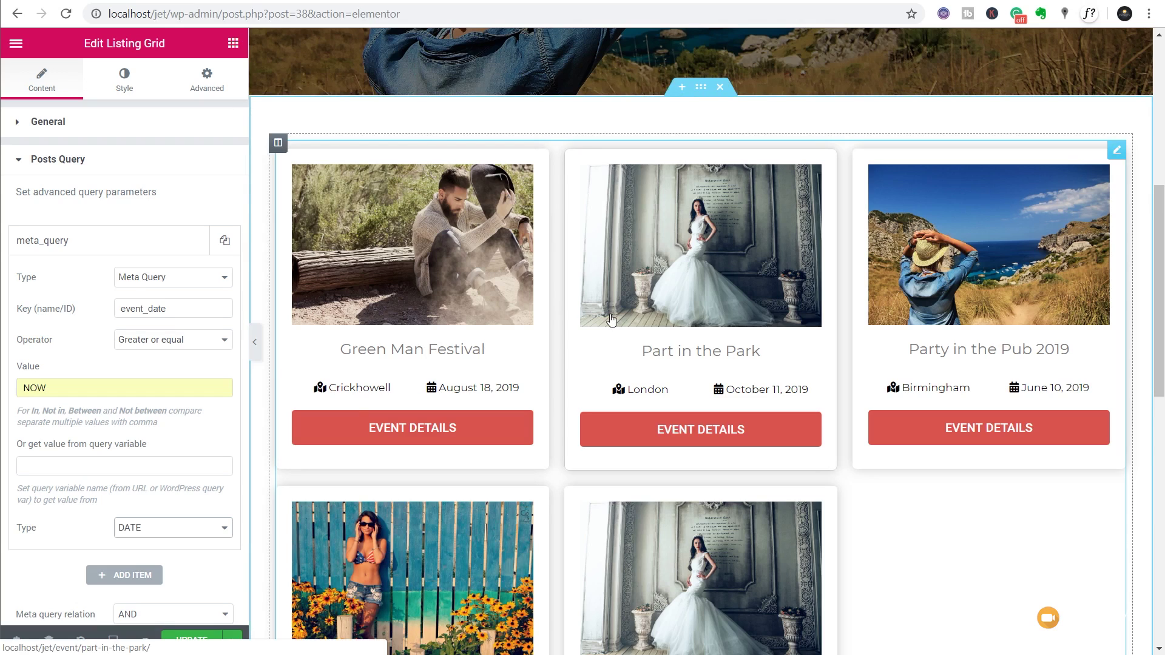
Clear the event_date meta query's value and enter NOW again to compare the listing with and without it
left_click_drag(60, 388, 9, 392)
key("BackSpace")
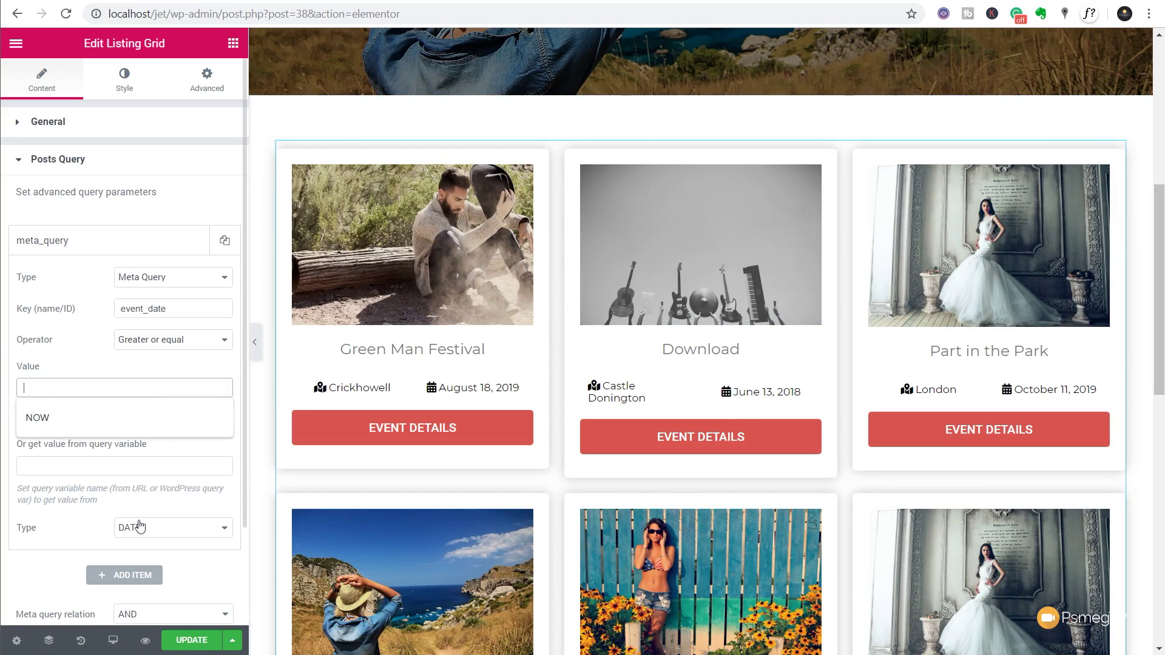
left_click(75, 429)
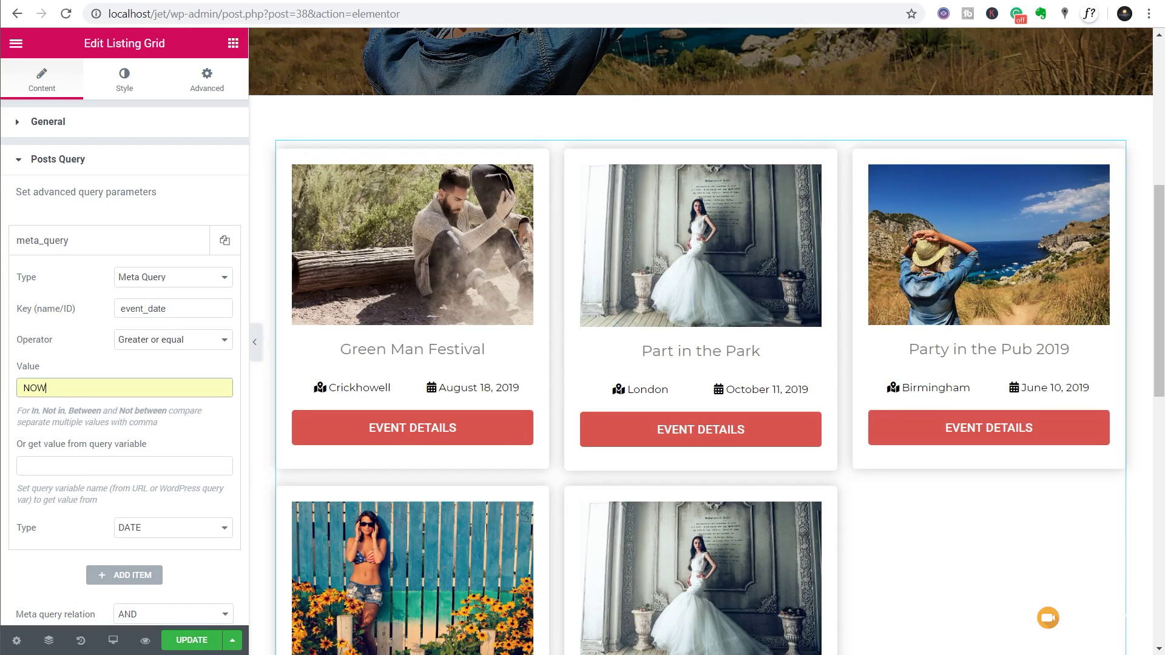
Collapse the meta query item, keep the meta query relation at AND, and update the template
left_click(100, 246)
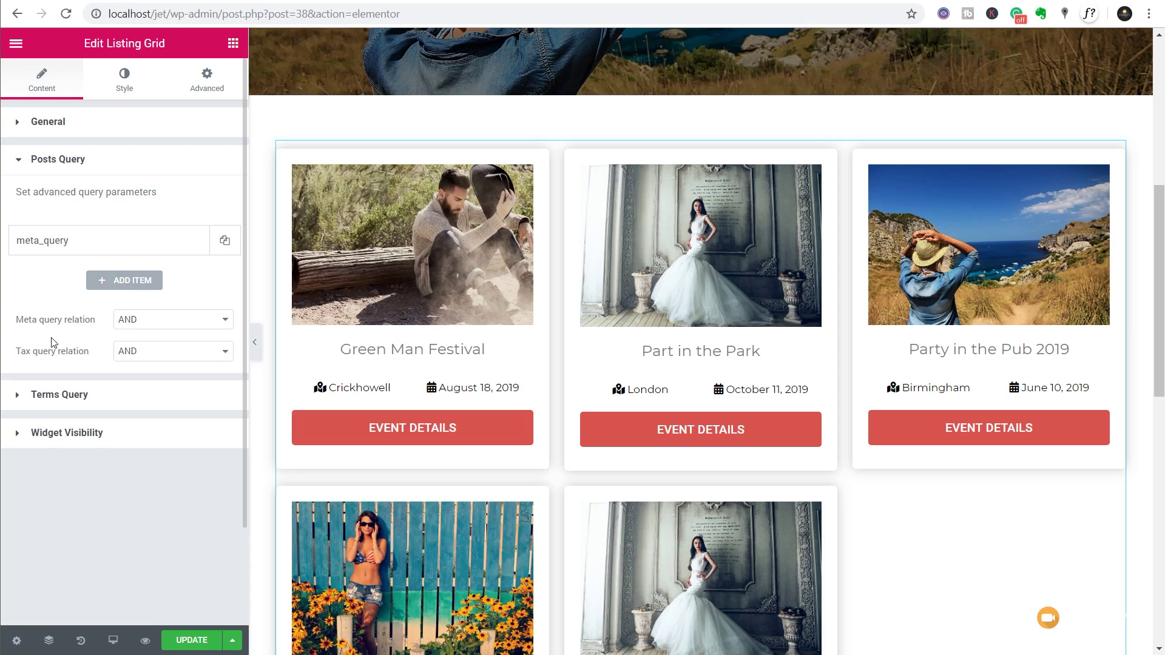
left_click(134, 320)
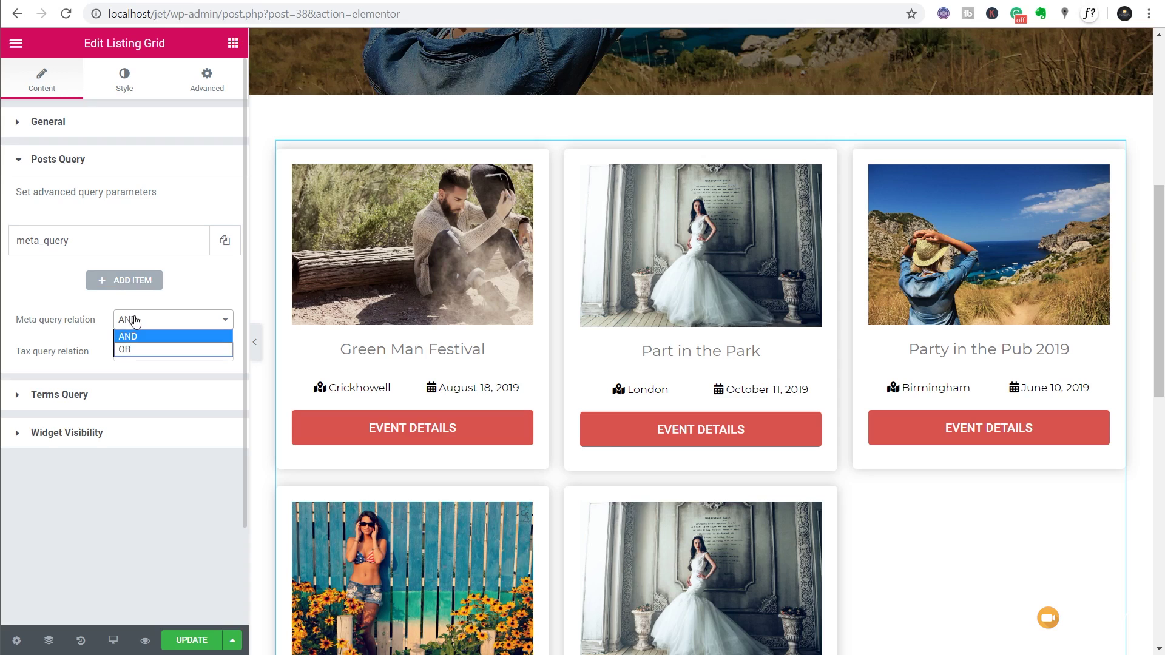
left_click(46, 320)
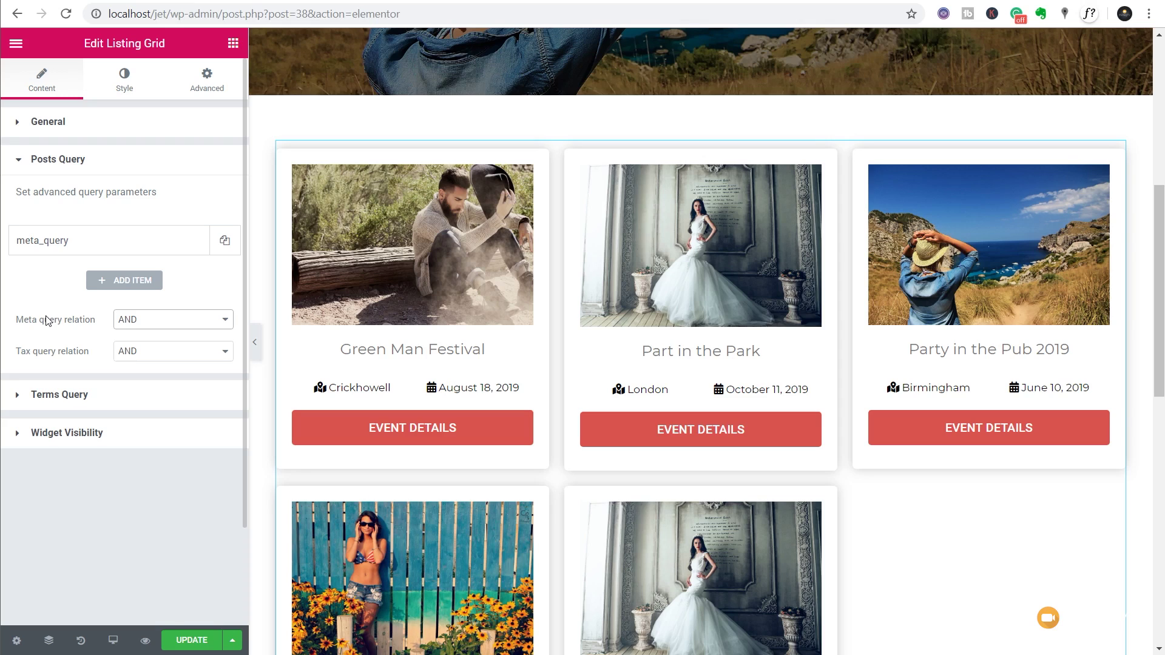
left_click(190, 640)
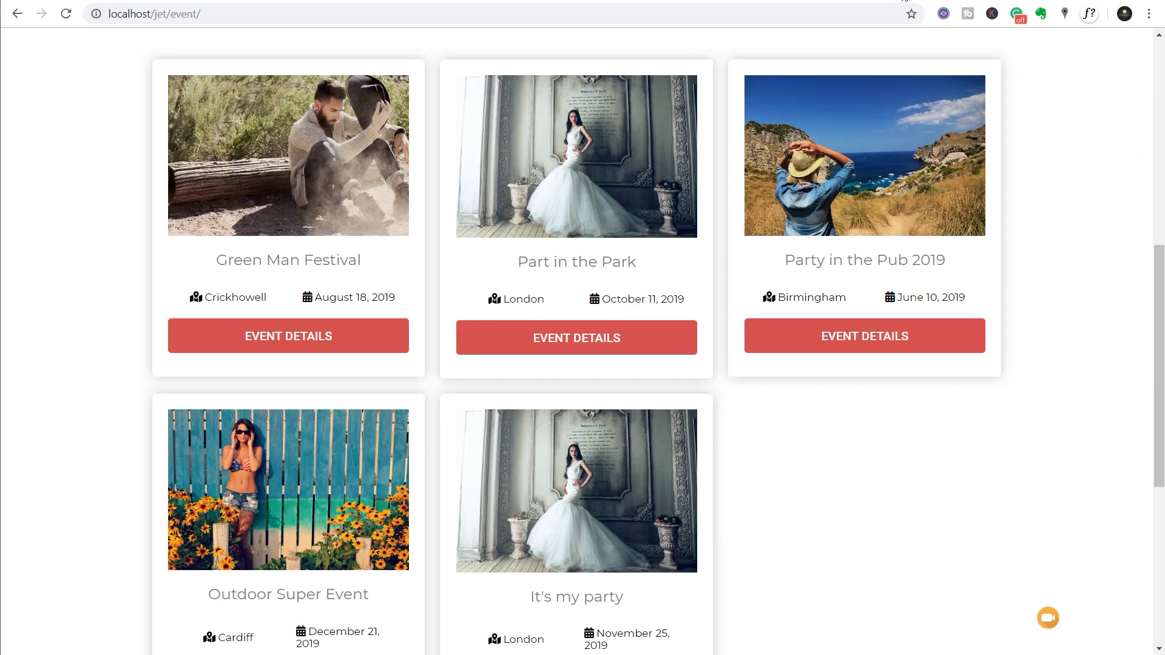
View the live events page, read through the Green Man Festival details page, and return to the listing
left_click(902, 1)
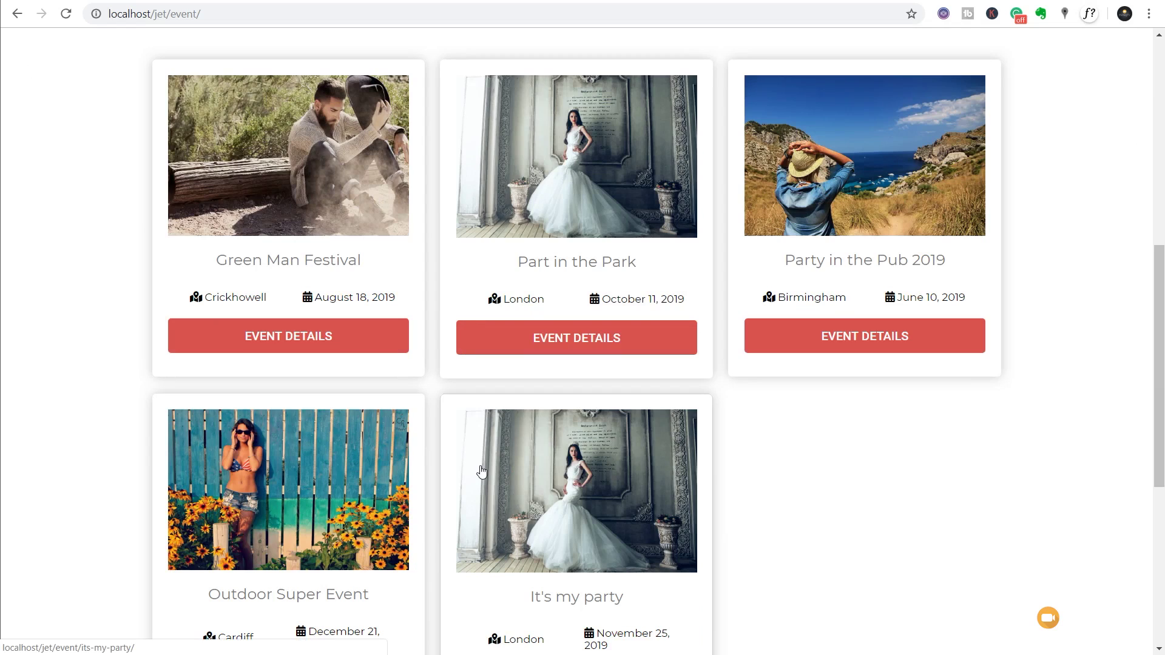
left_click(330, 341)
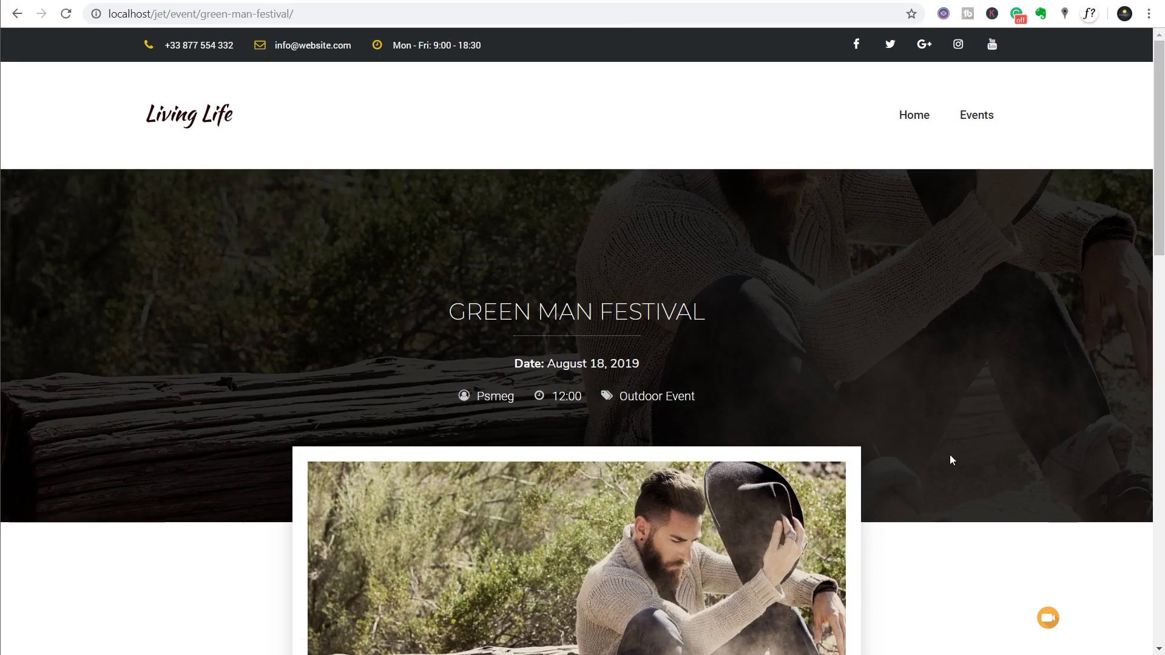
scroll(929, 407, "down", 2)
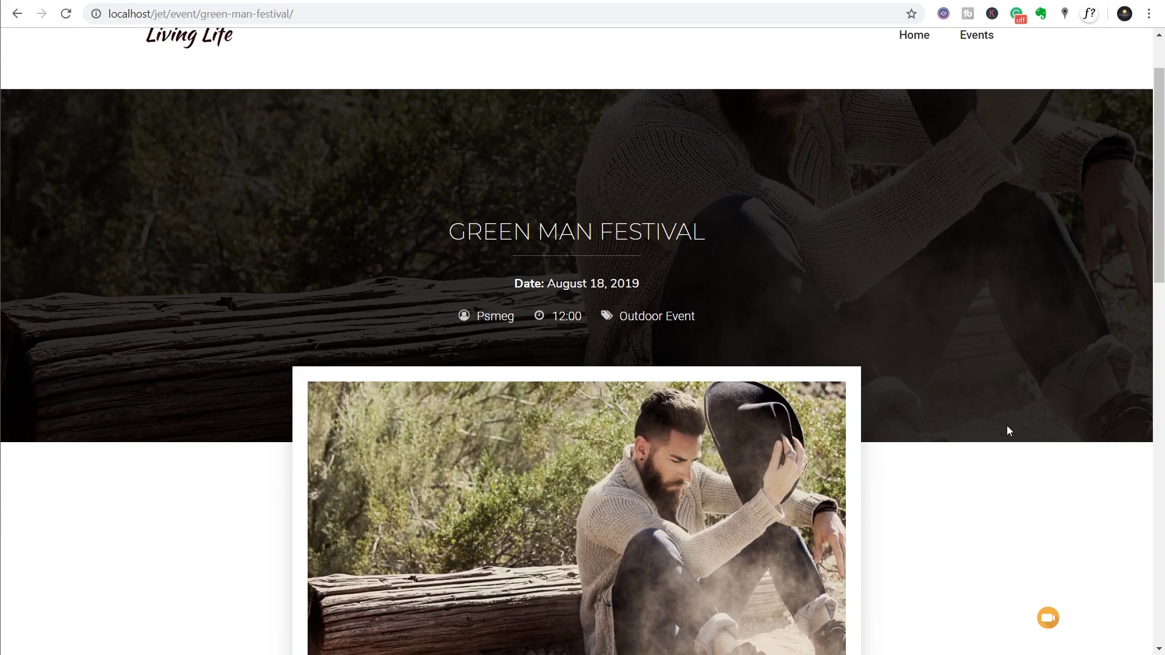
scroll(1009, 431, "down", 8)
scroll(1009, 431, "down", 3)
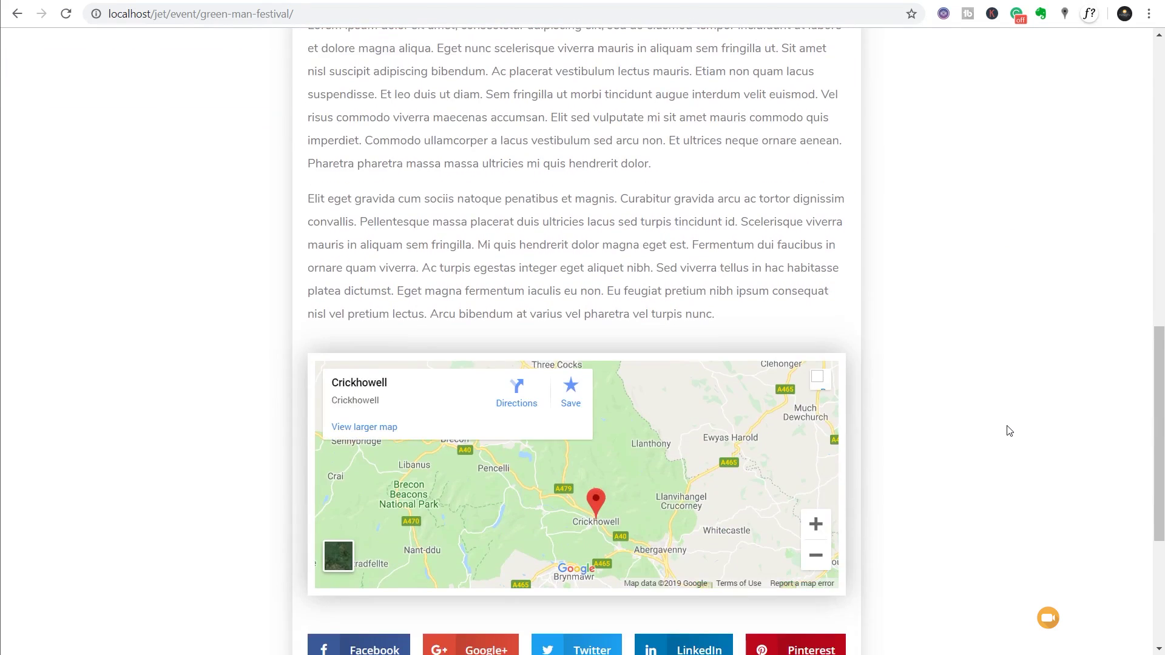
scroll(1009, 431, "up", 12)
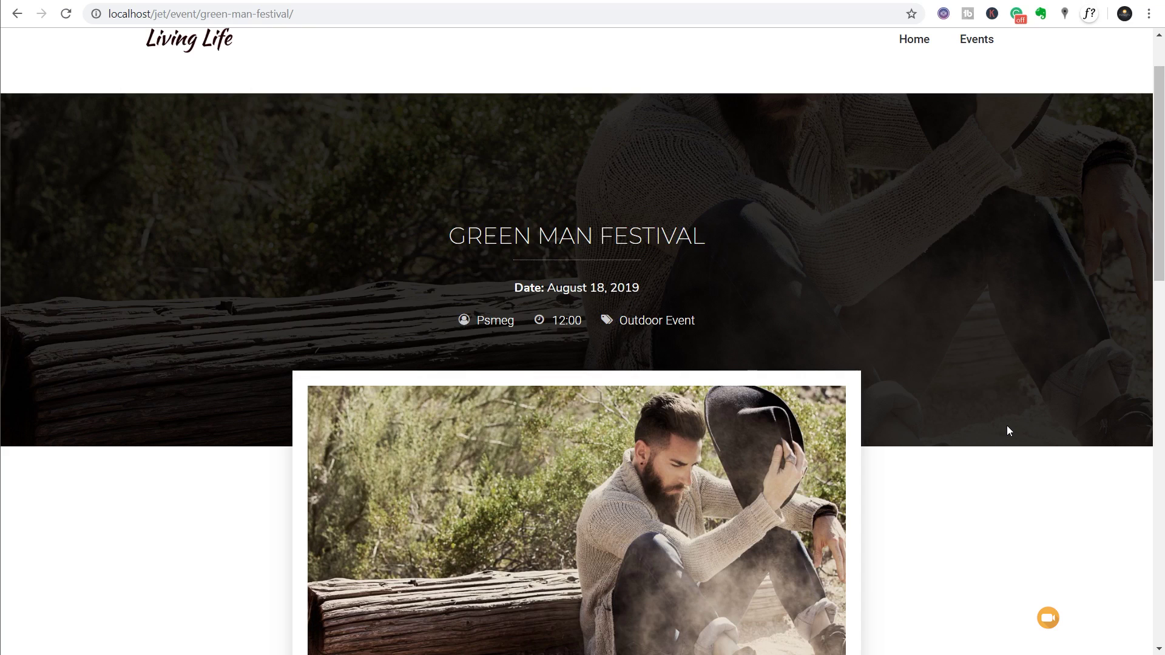
key("alt+Left")
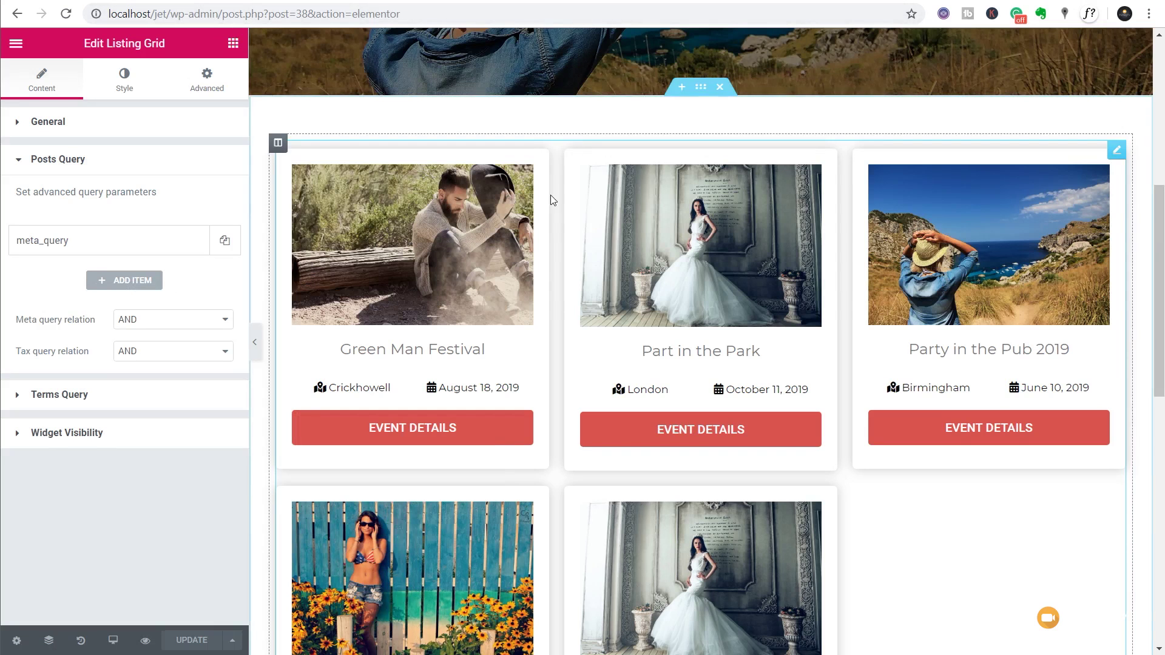
Exit the Elementor editor to the WordPress dashboard and open the Smart Filters list
left_click(16, 43)
left_click(109, 452)
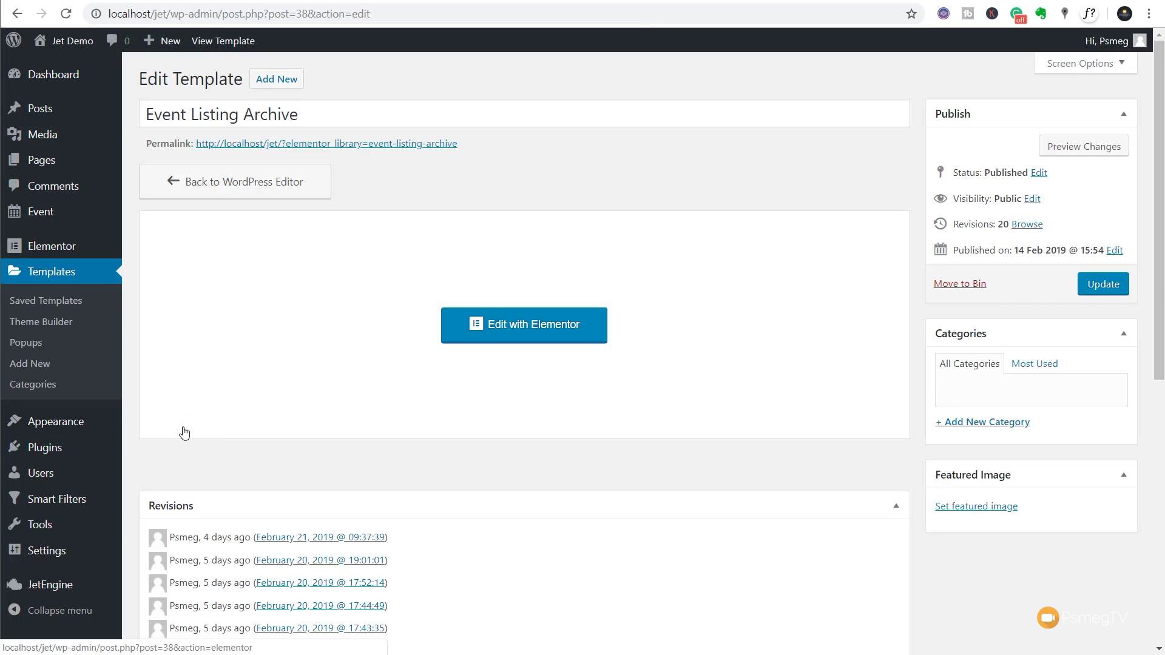
mouse_move(77, 500)
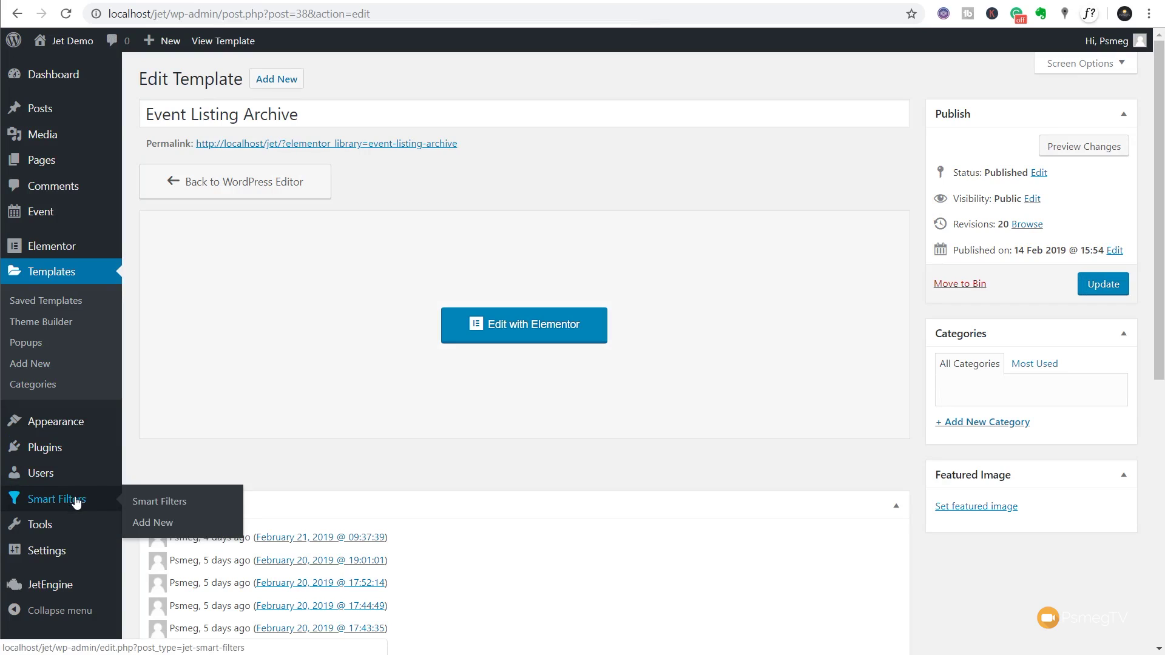
left_click(150, 504)
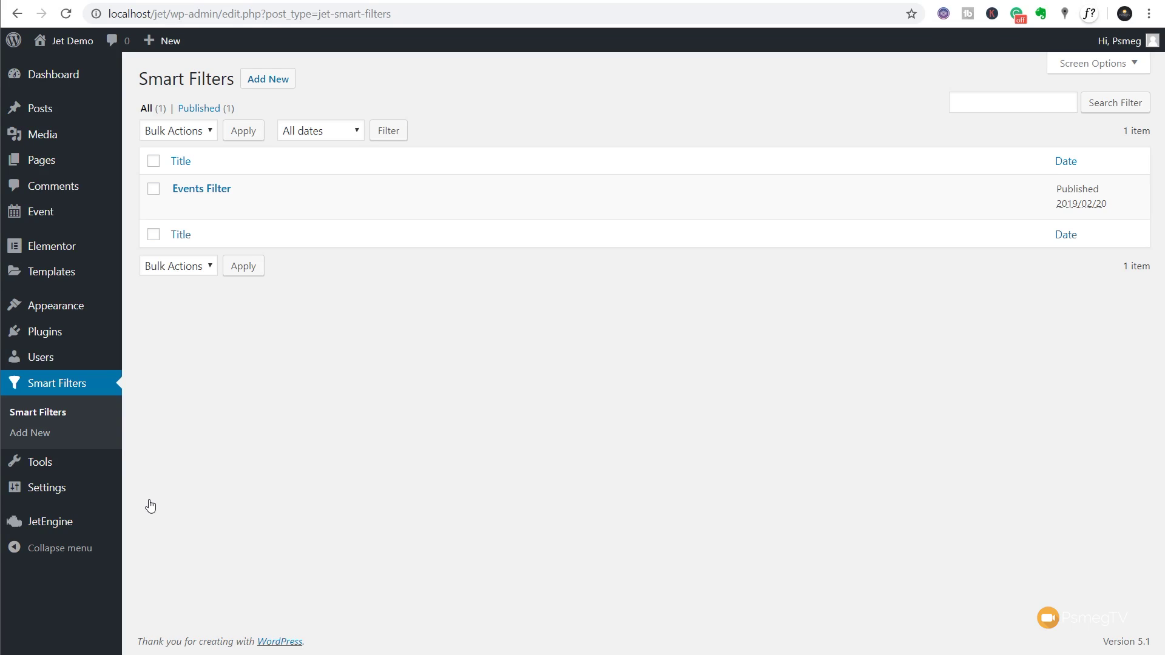
Open the Events Filter for editing and keep its filter type as Checkboxes list
left_click(200, 190)
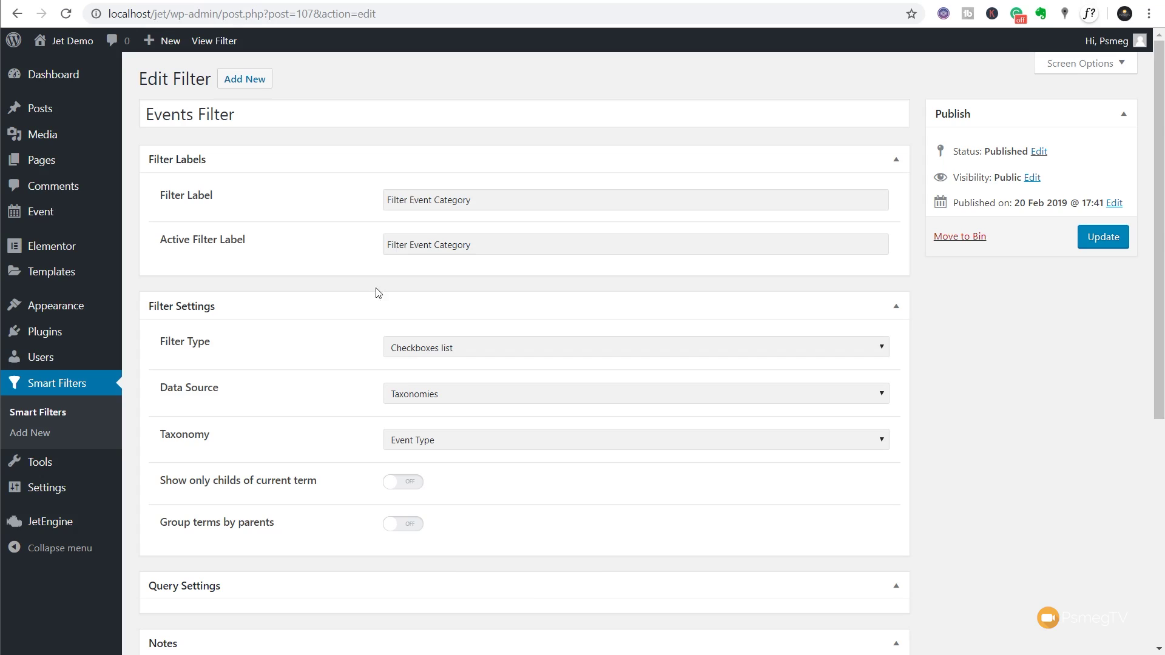
left_click(437, 357)
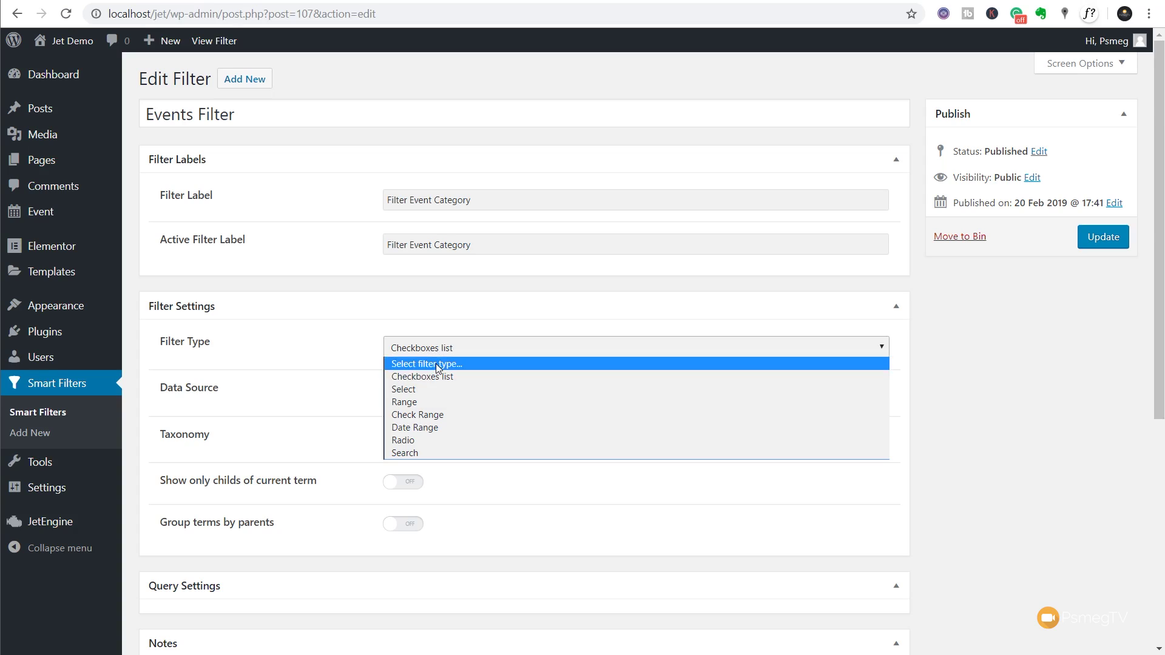
left_click(434, 376)
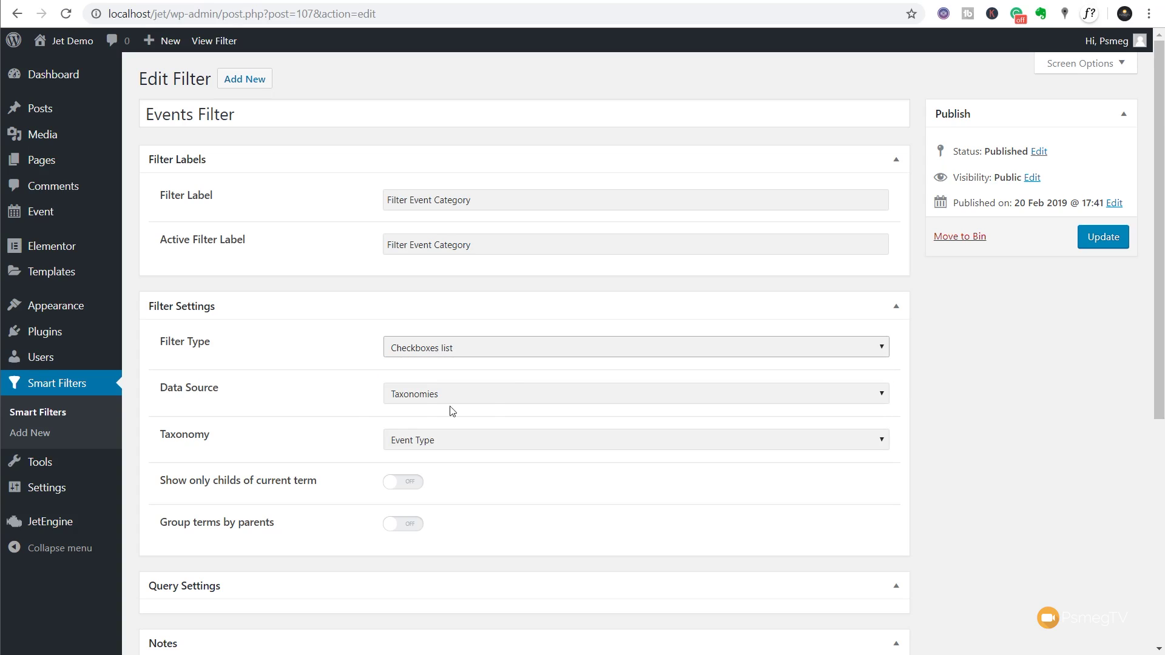
Review the filter's data source options, trying Posts and Custom Fields to compare the settings each one offers
left_click(417, 397)
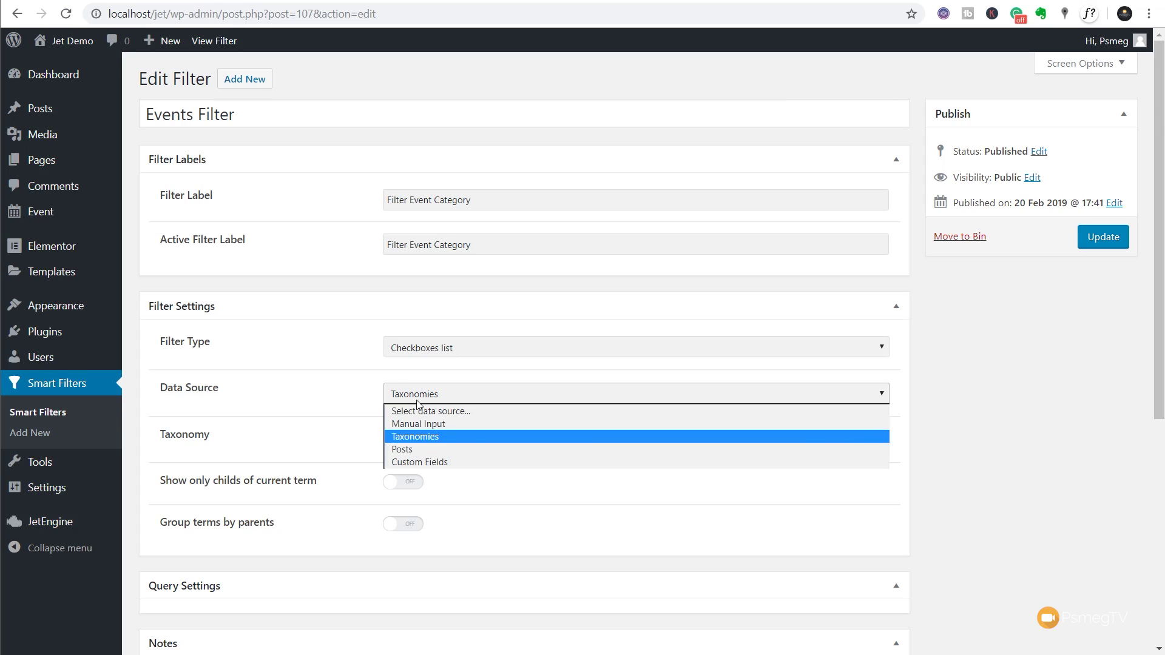
mouse_move(61, 212)
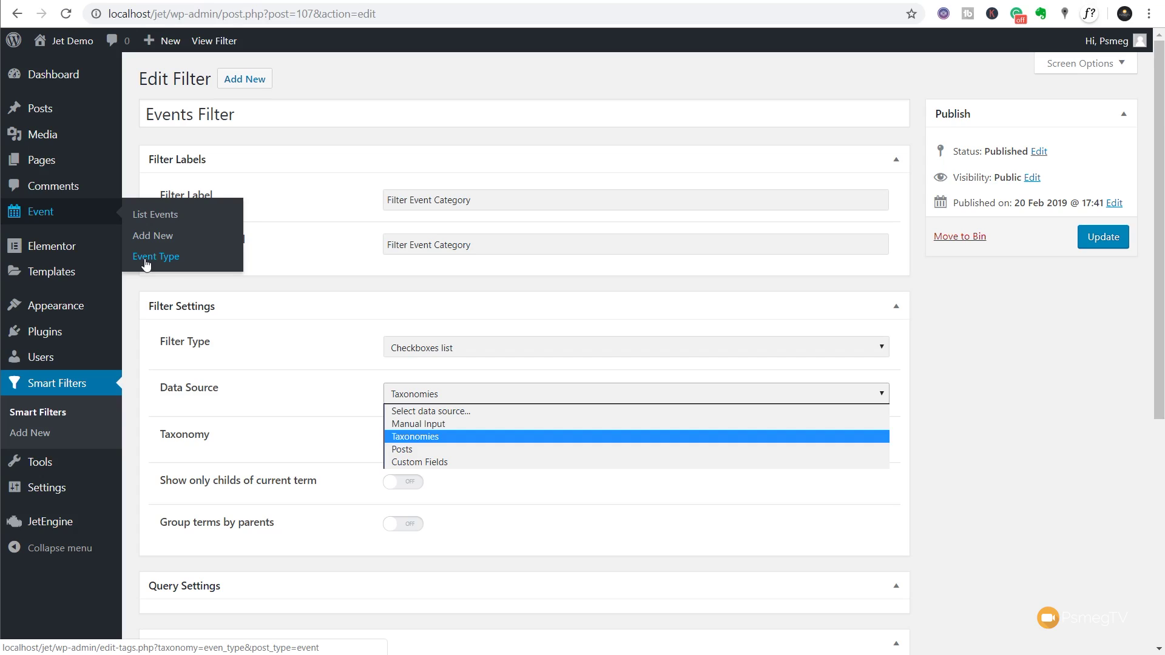
left_click(1022, 390)
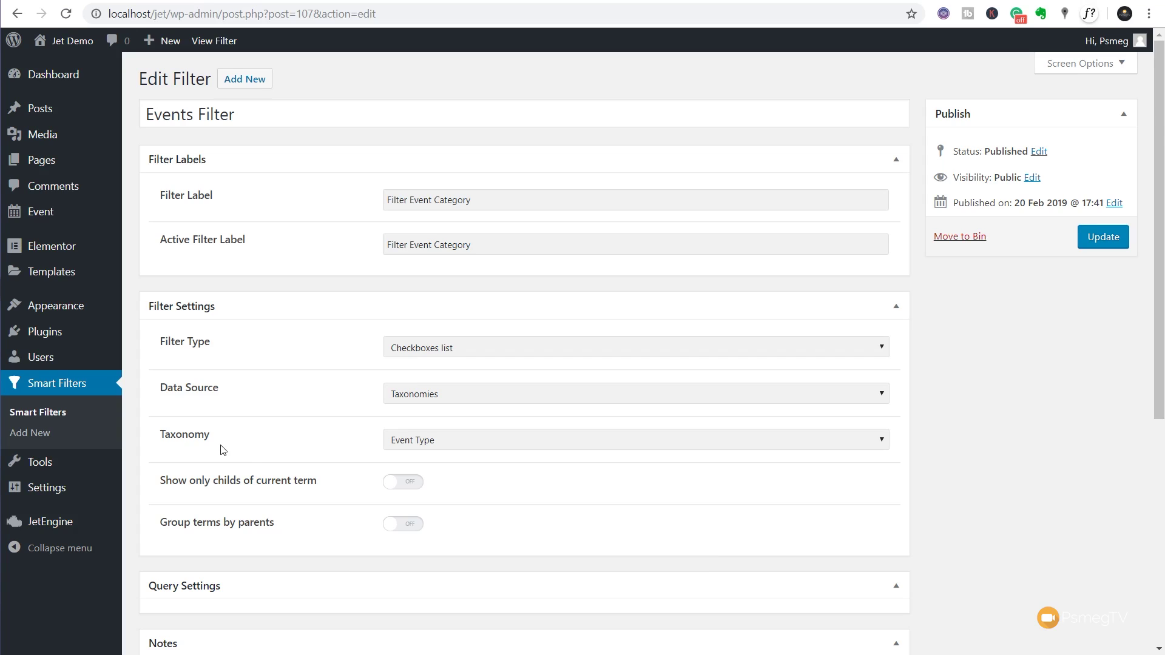
left_click(423, 396)
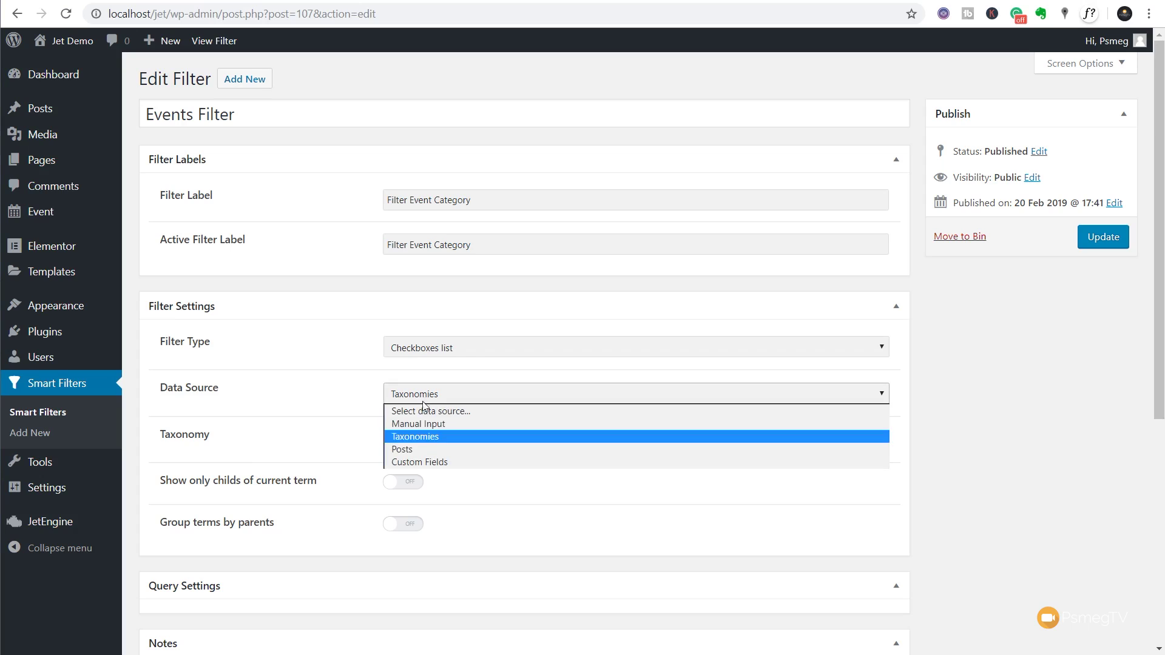
left_click(418, 449)
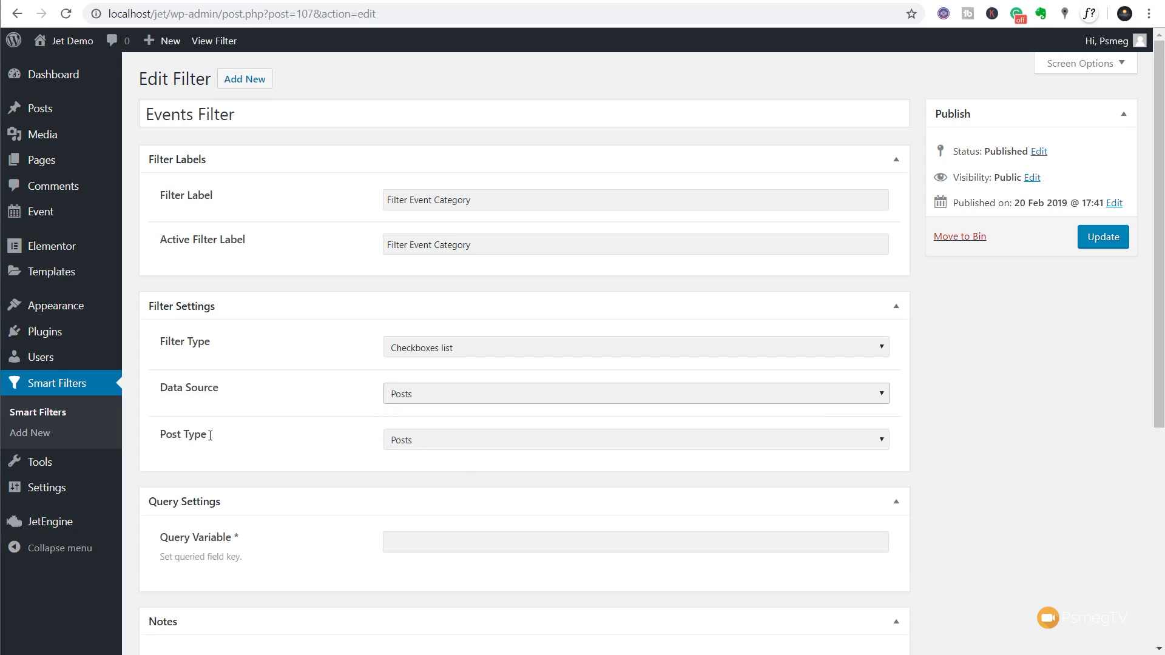
left_click(422, 447)
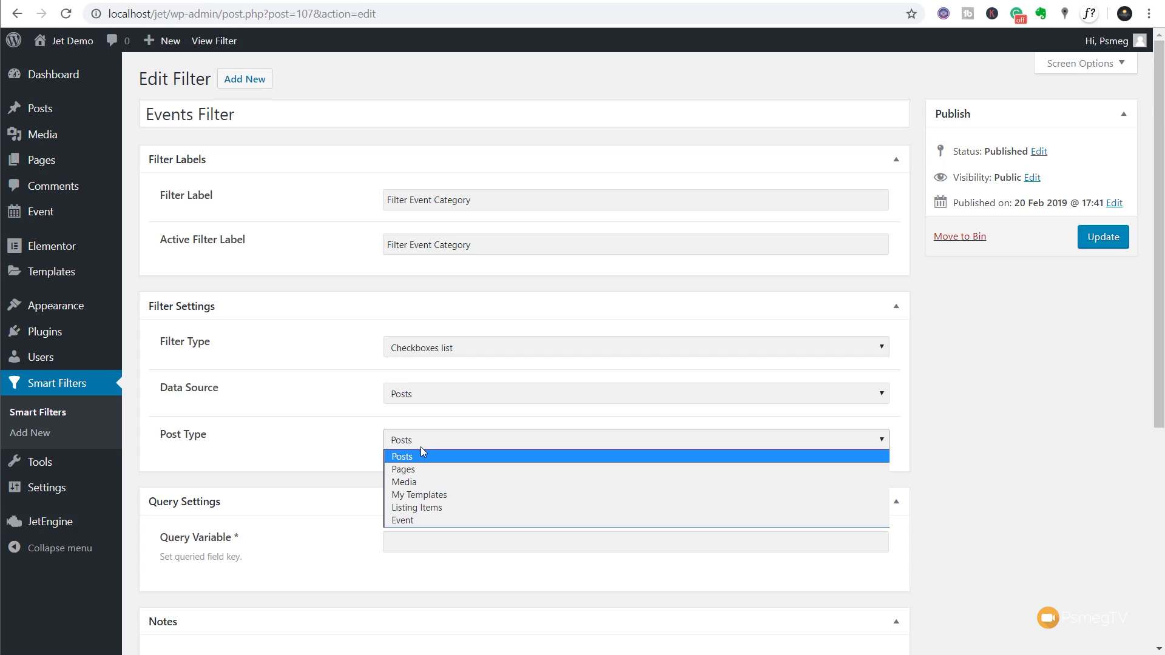
left_click(417, 399)
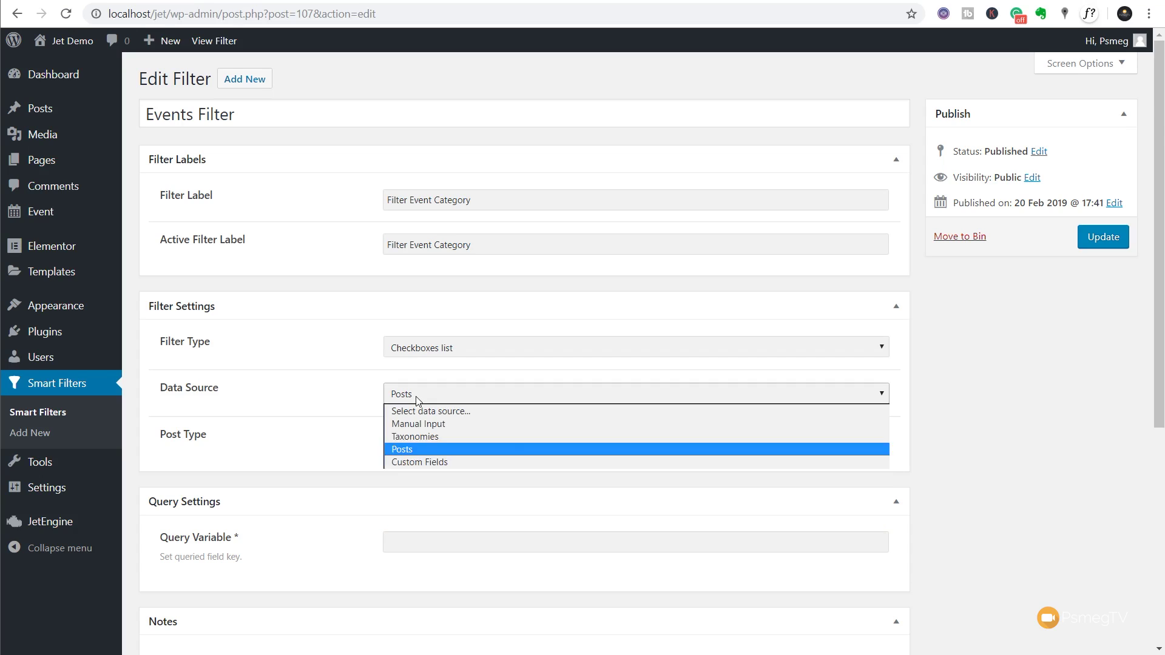
left_click(409, 462)
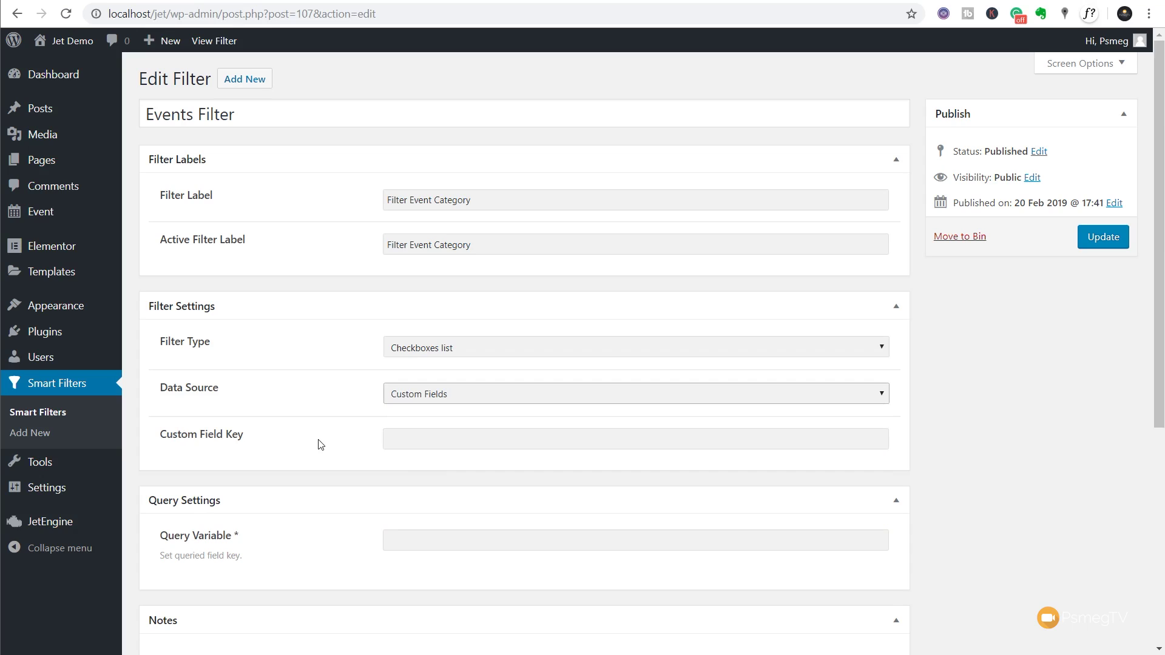
Set the filter's data source to Taxonomies and its taxonomy to Event Type
left_click(423, 401)
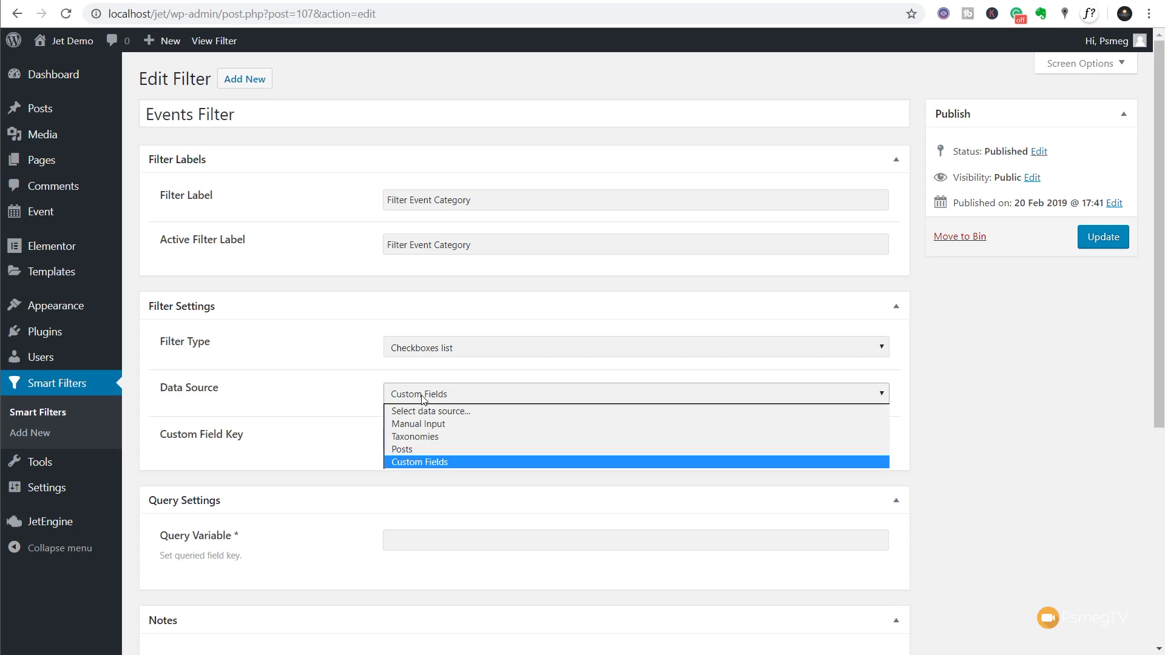
left_click(418, 436)
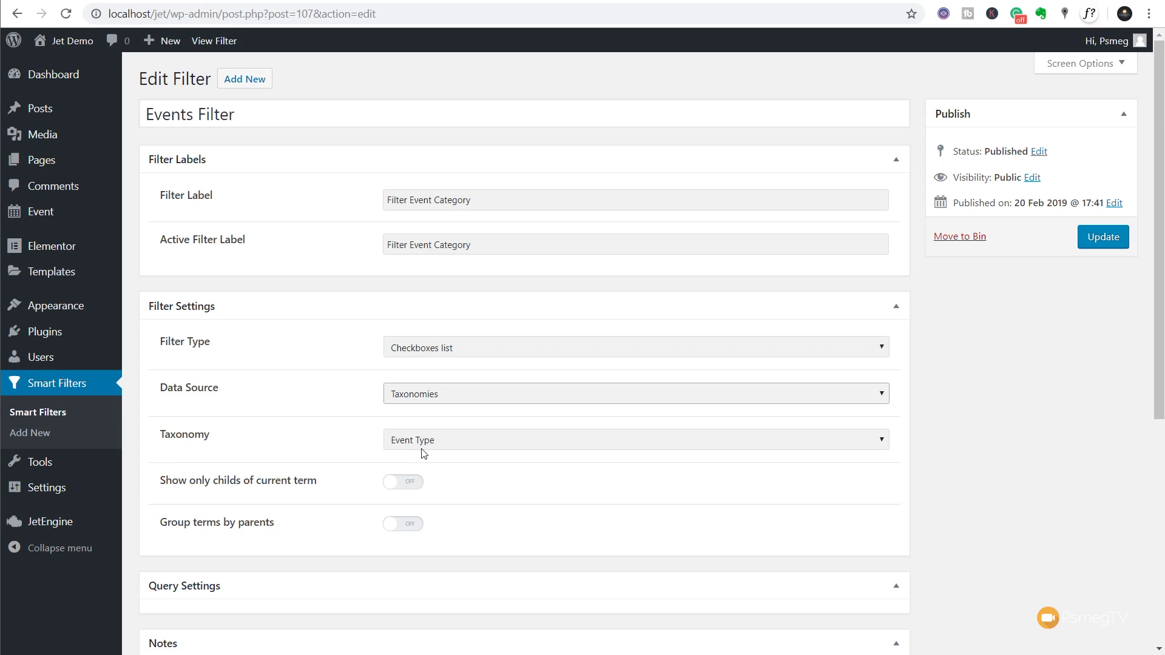
left_click(422, 448)
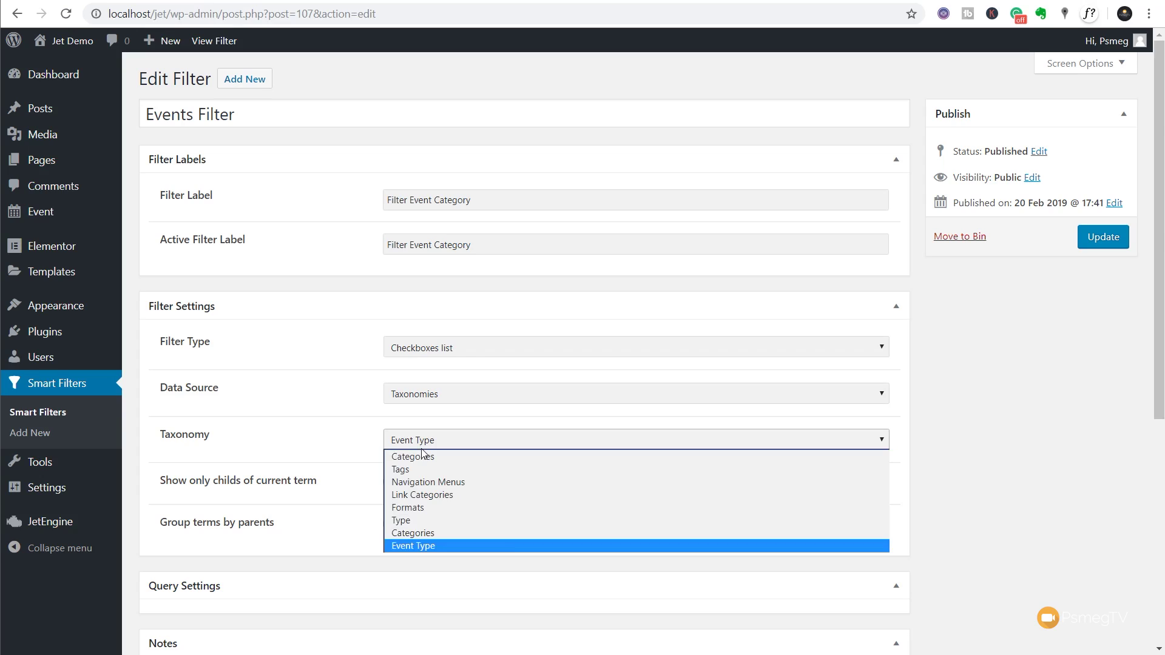
left_click(420, 549)
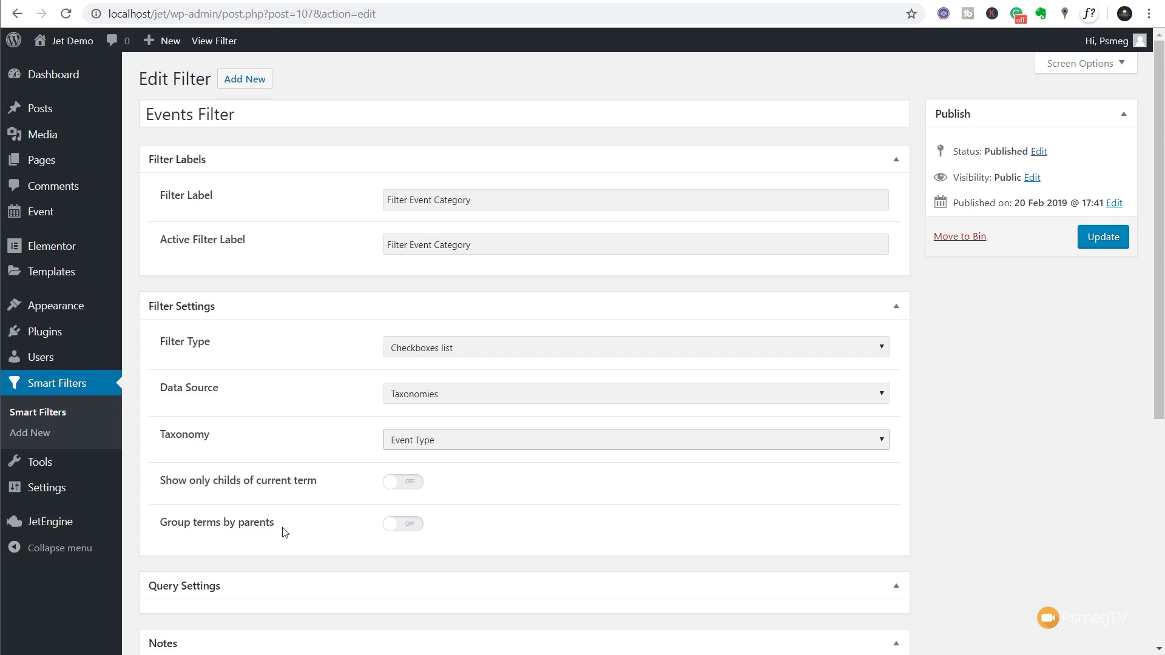
Review the filter's query settings and notes, and update the filter
scroll(650, 520, "down", 3)
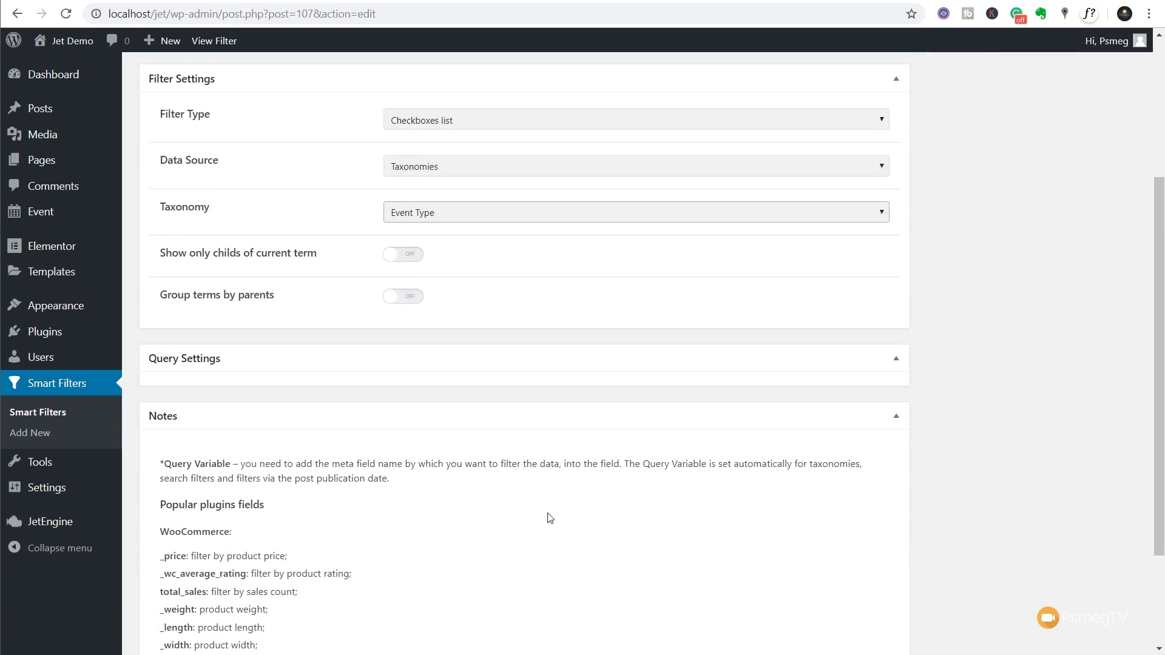
scroll(916, 364, "down", 2)
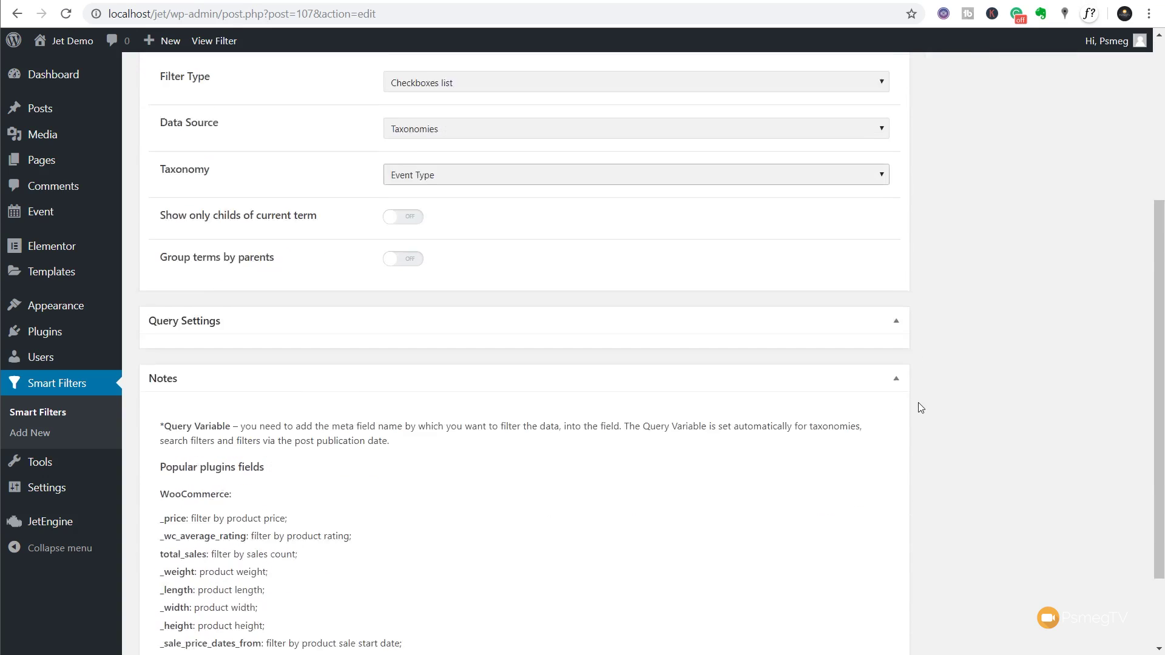
scroll(868, 399, "up", 4)
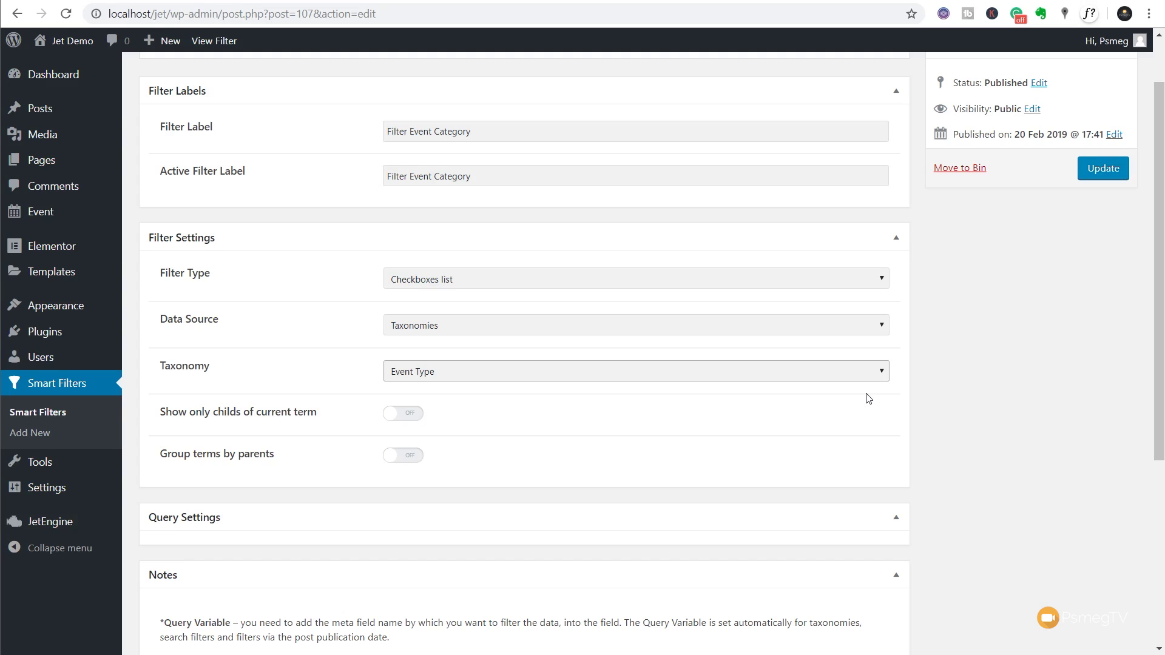
scroll(871, 394, "up", 1)
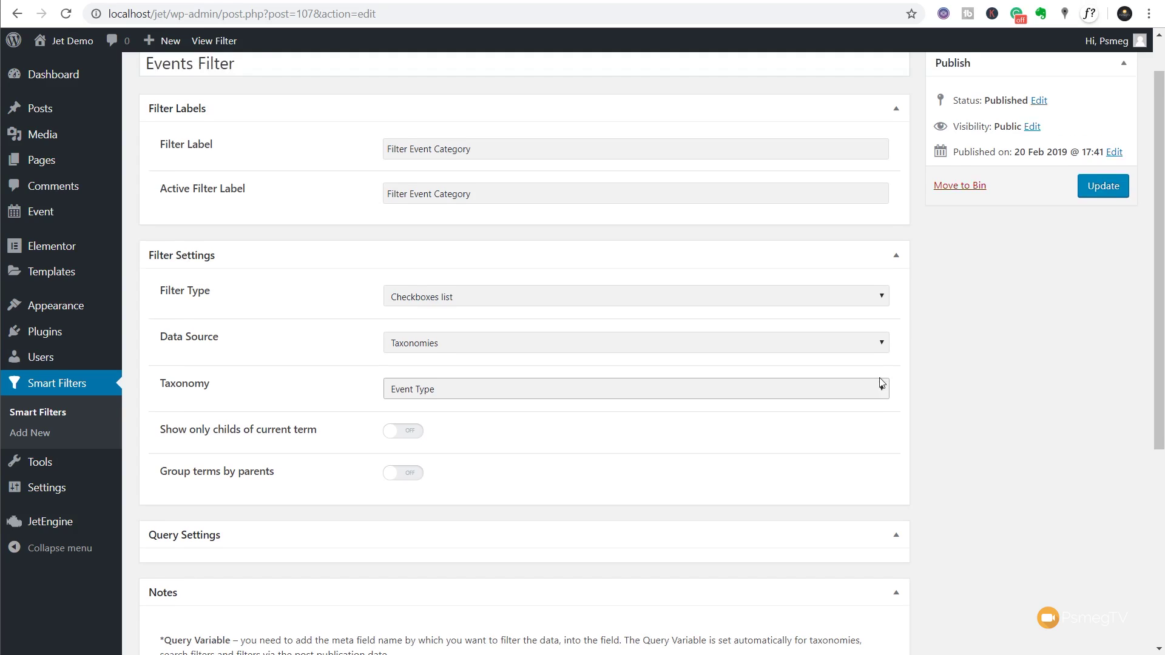
left_click(1102, 238)
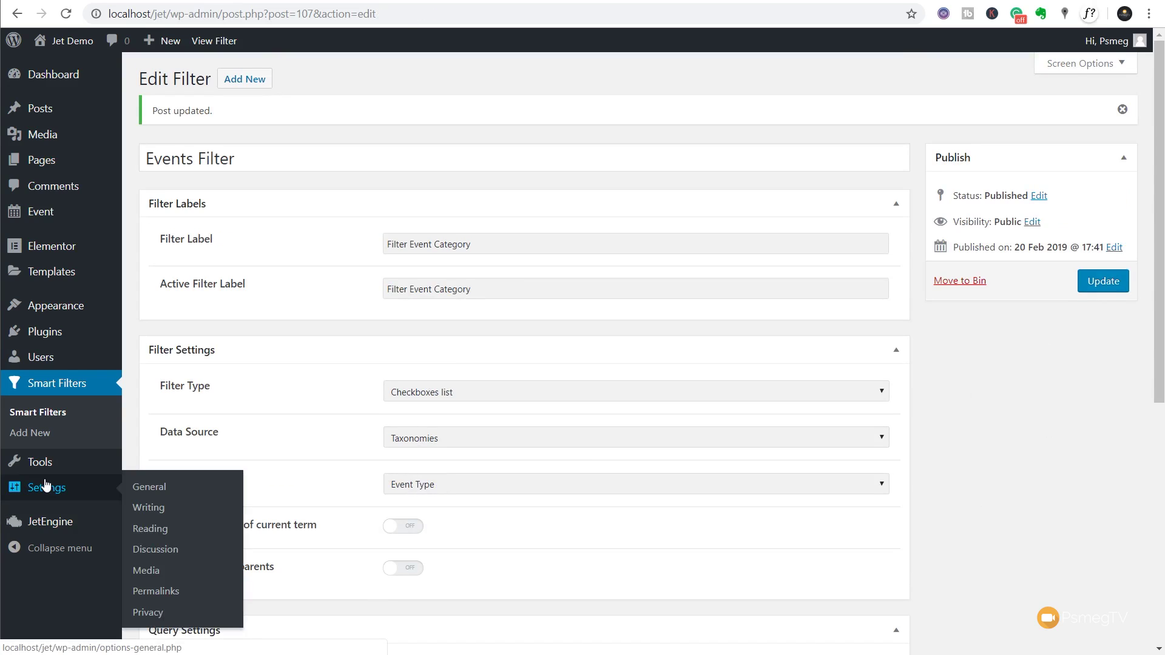
Open the Event Listing Archive template from the Theme Builder for editing with Elementor
mouse_move(59, 320)
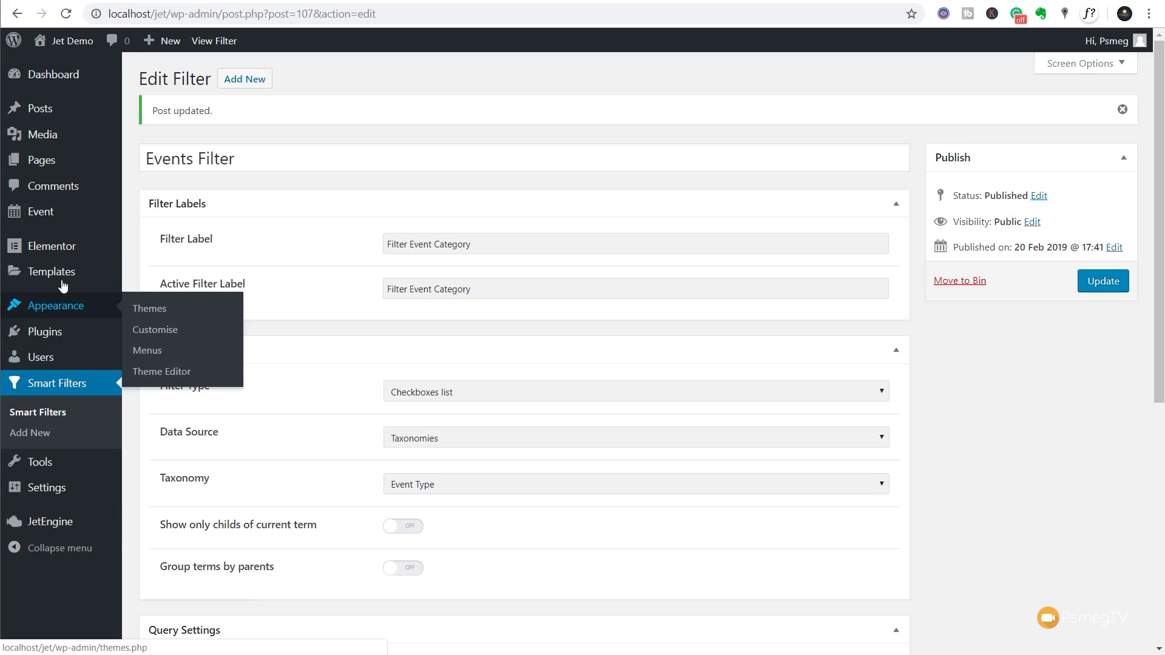
mouse_move(61, 279)
left_click(148, 300)
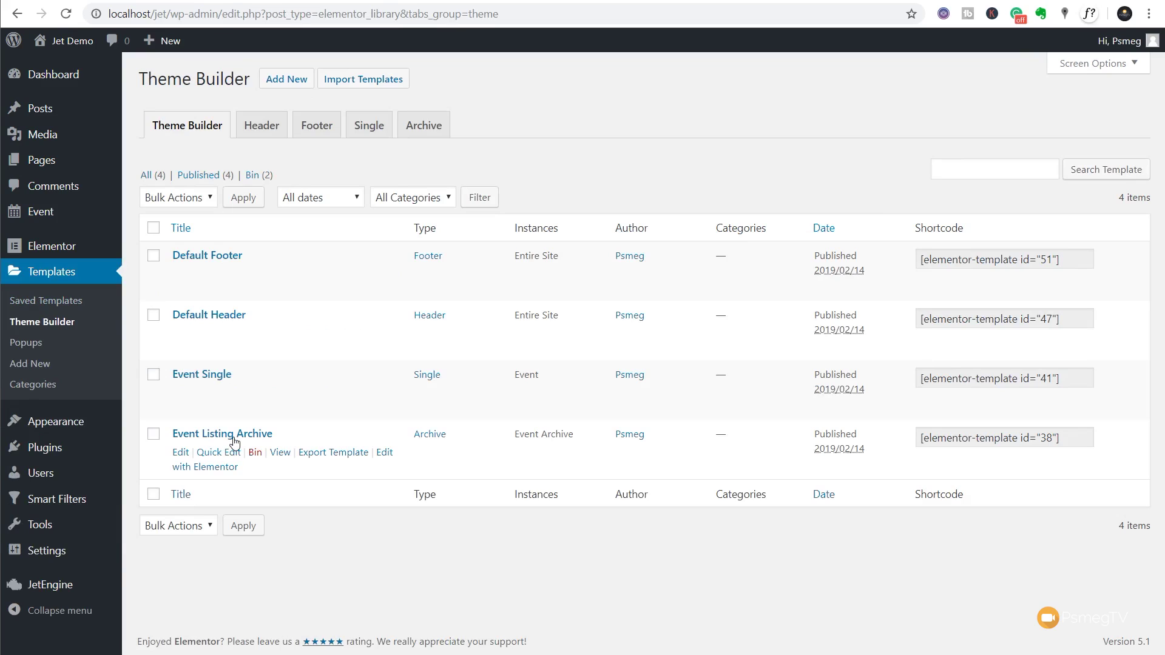
left_click(217, 469)
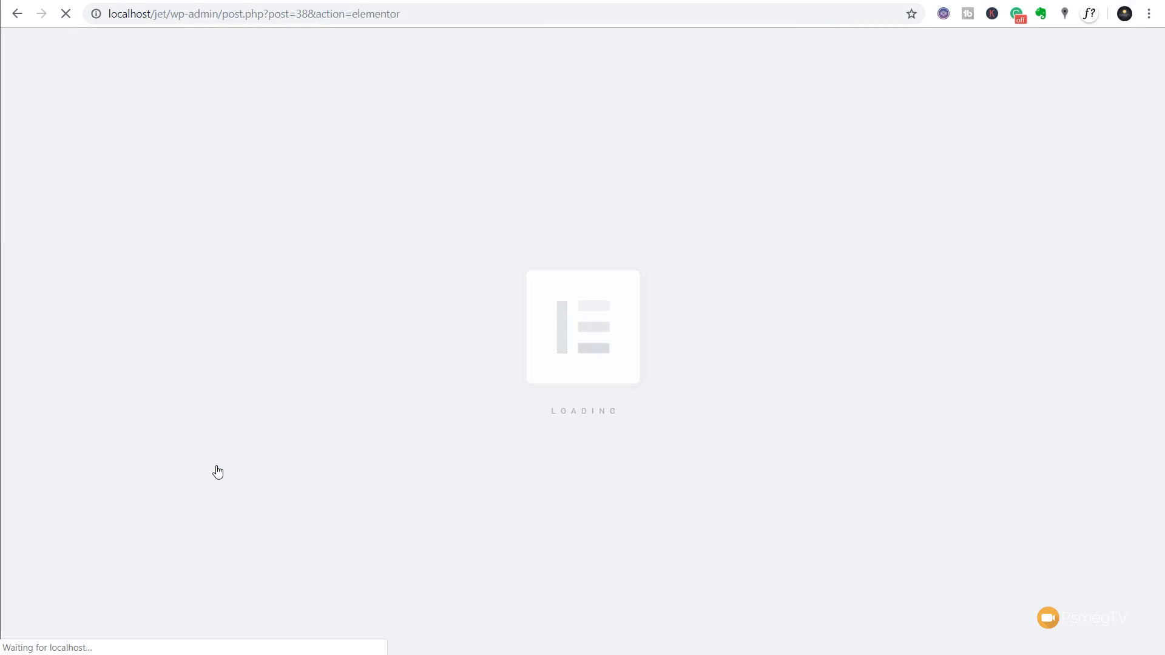
Add a new column to the event listing section, placed before the event grid and narrowed to 20% width
scroll(504, 387, "down", 4)
scroll(504, 387, "down", 3)
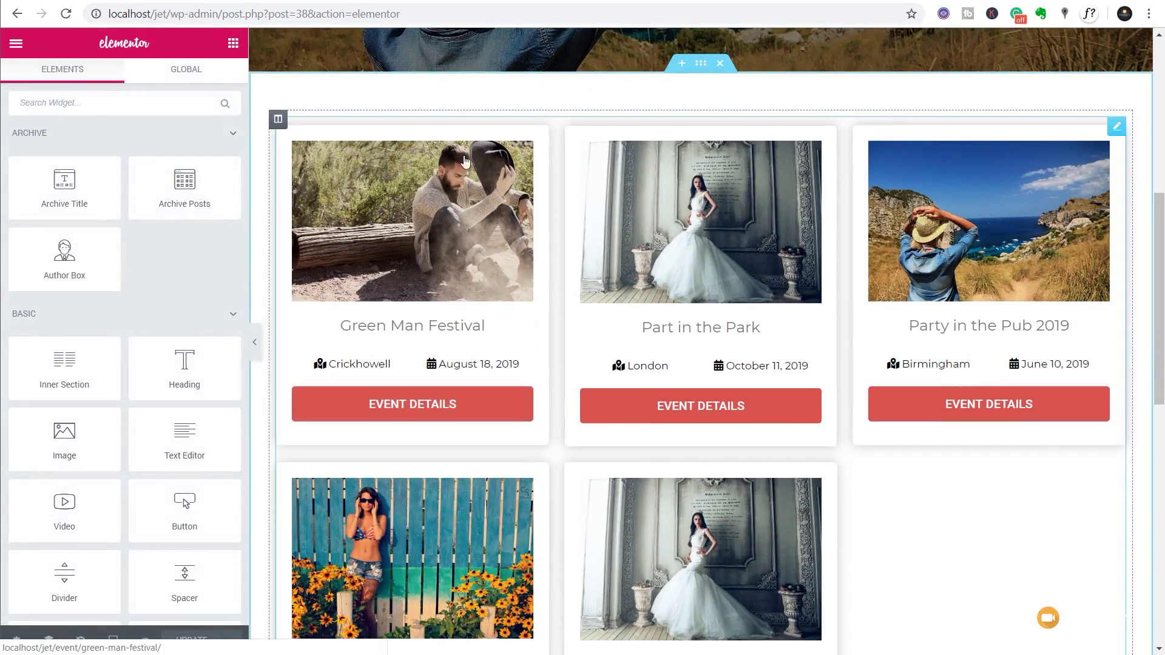
right_click(277, 122)
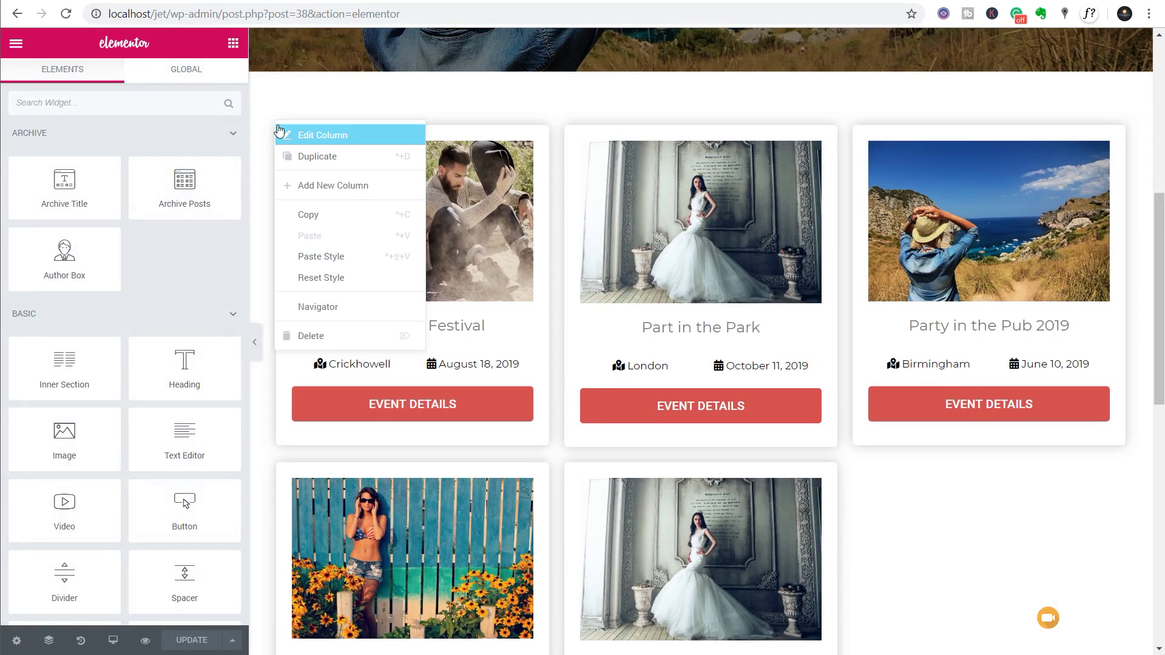
left_click(338, 184)
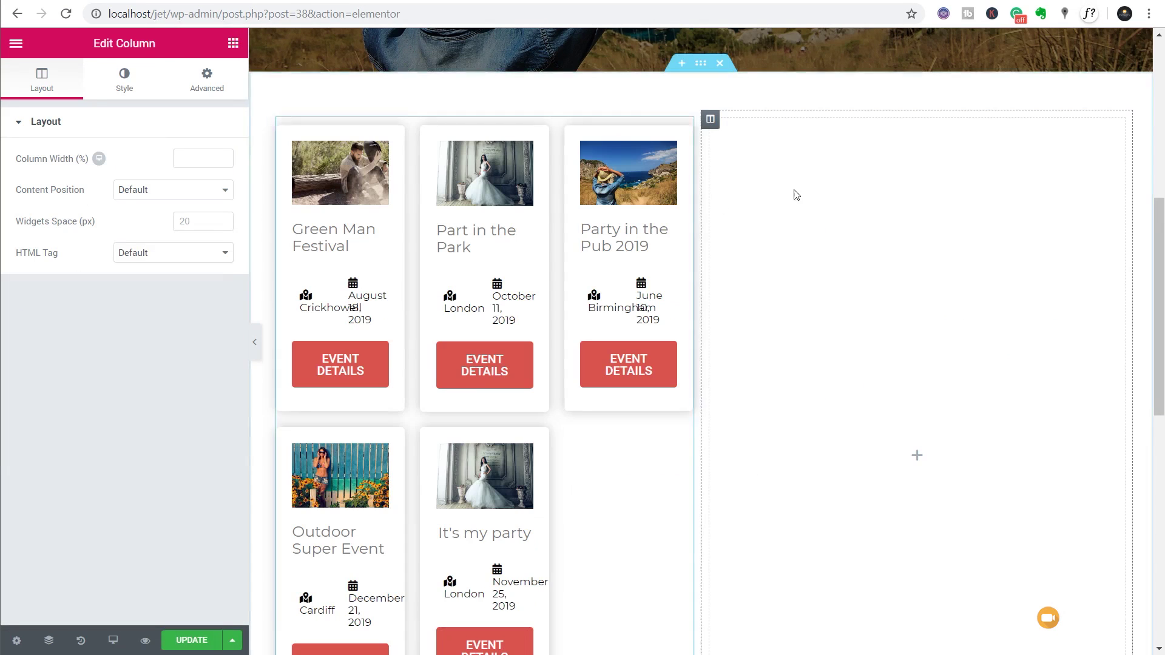
left_click_drag(713, 123, 291, 155)
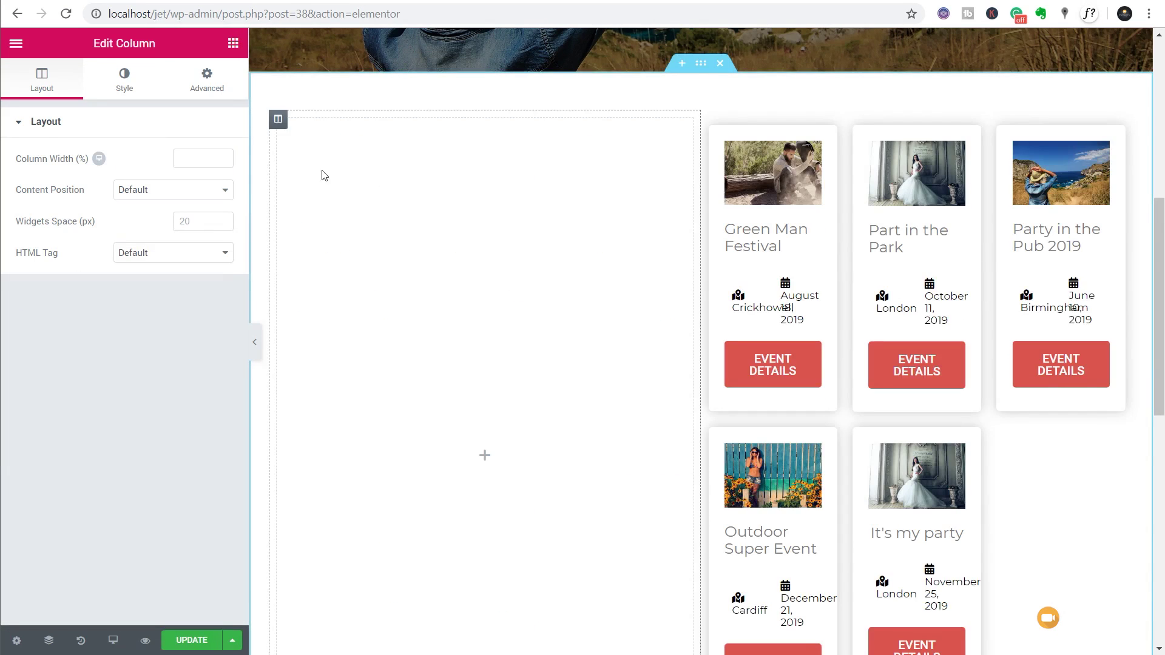
left_click_drag(699, 206, 442, 215)
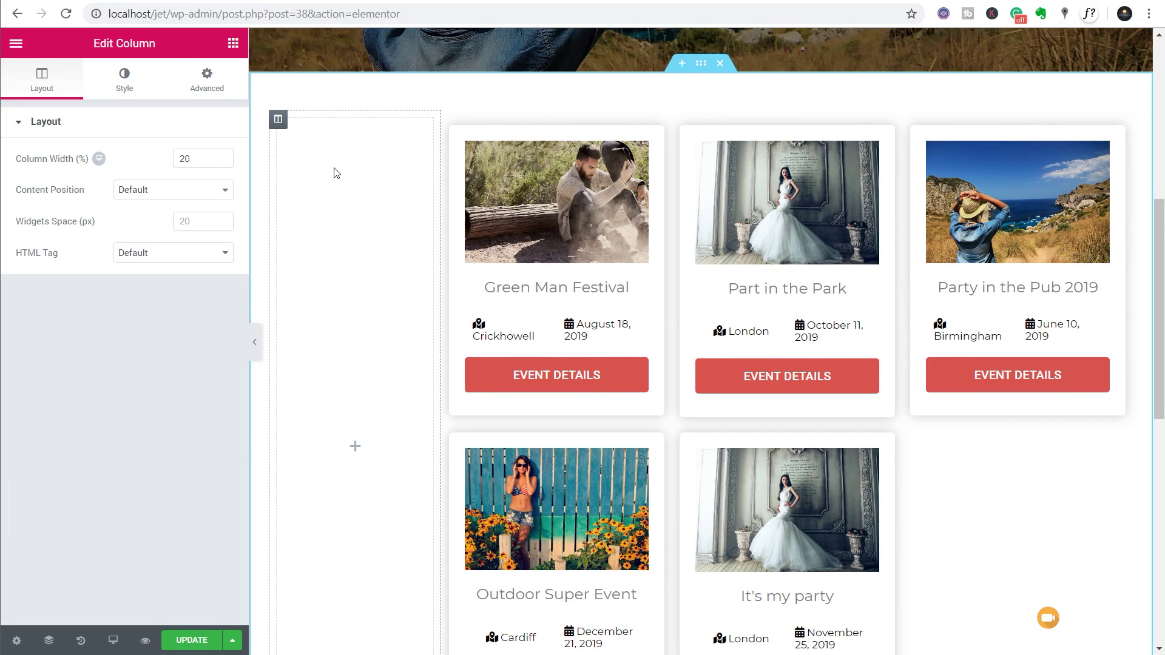
Add a Checkboxes Filter widget to the empty column beside the event grid
left_click(331, 182)
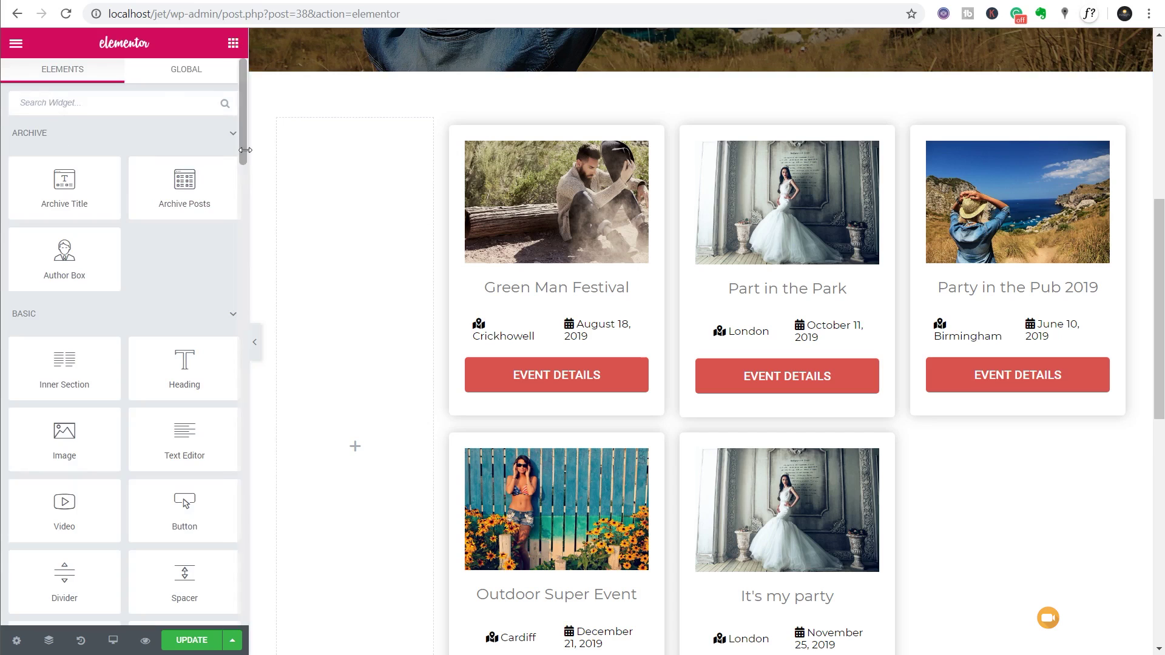
left_click_drag(244, 155, 242, 620)
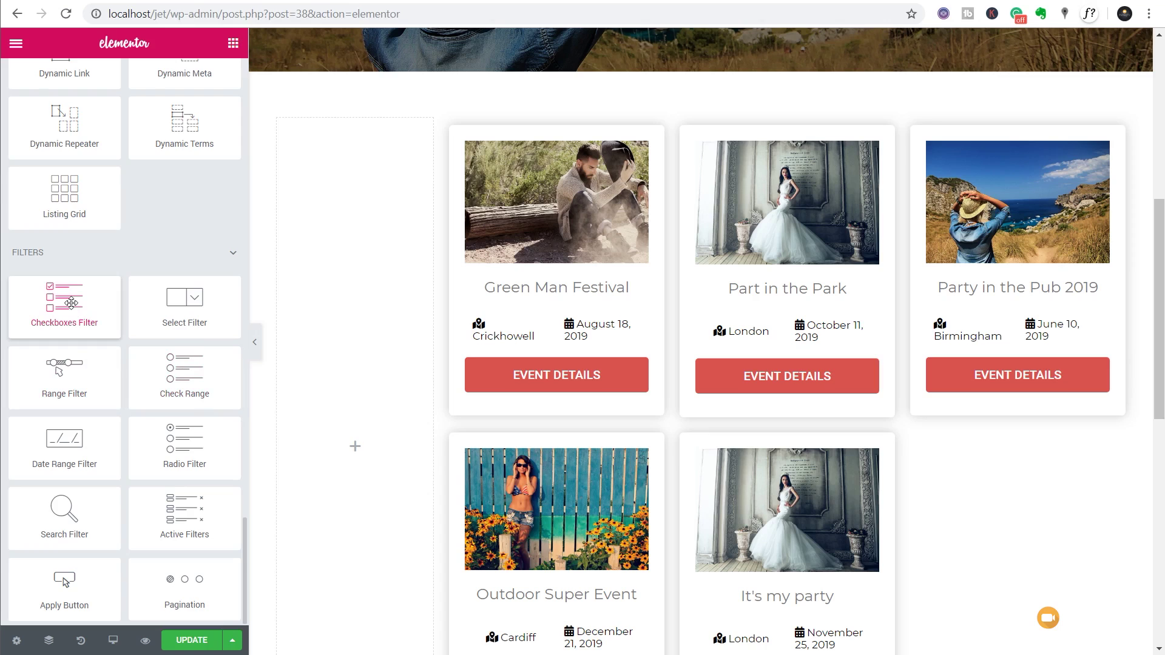
left_click_drag(71, 302, 361, 212)
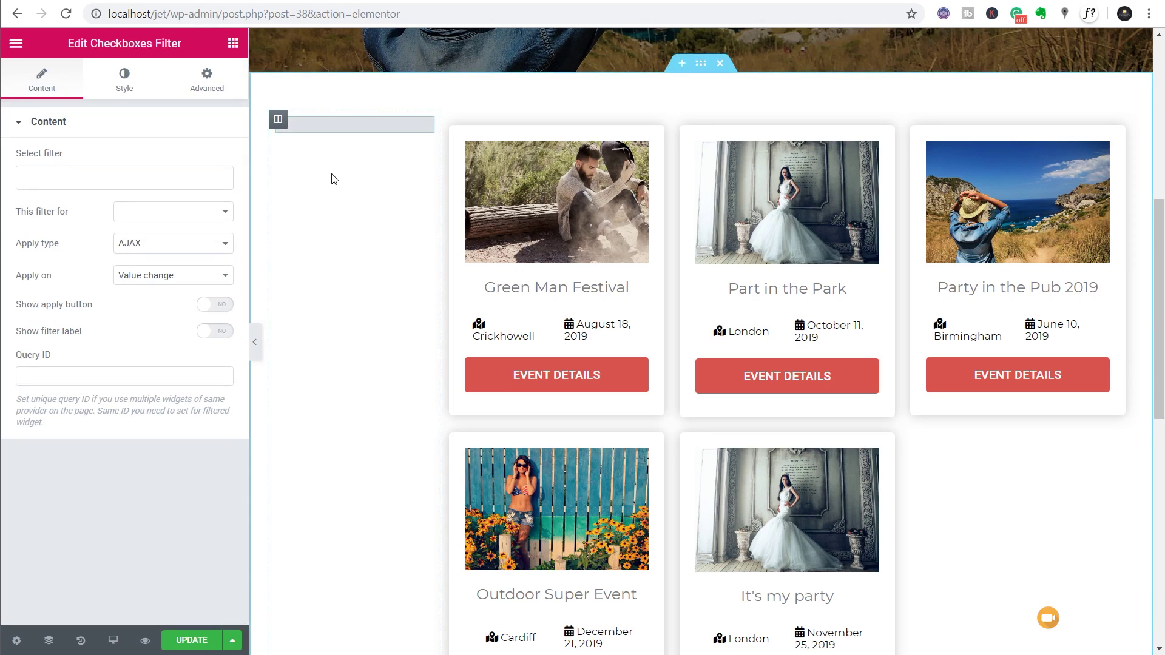
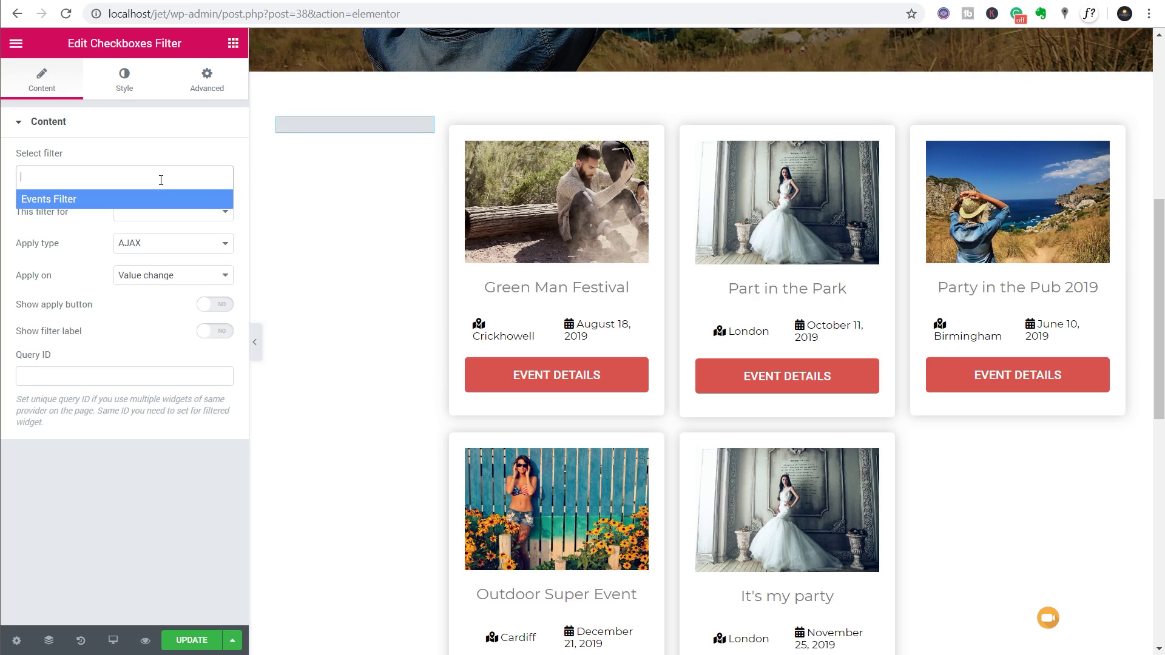
Assign Events Filter to the checkboxes widget and set it to filter JetEngine content
left_click(135, 204)
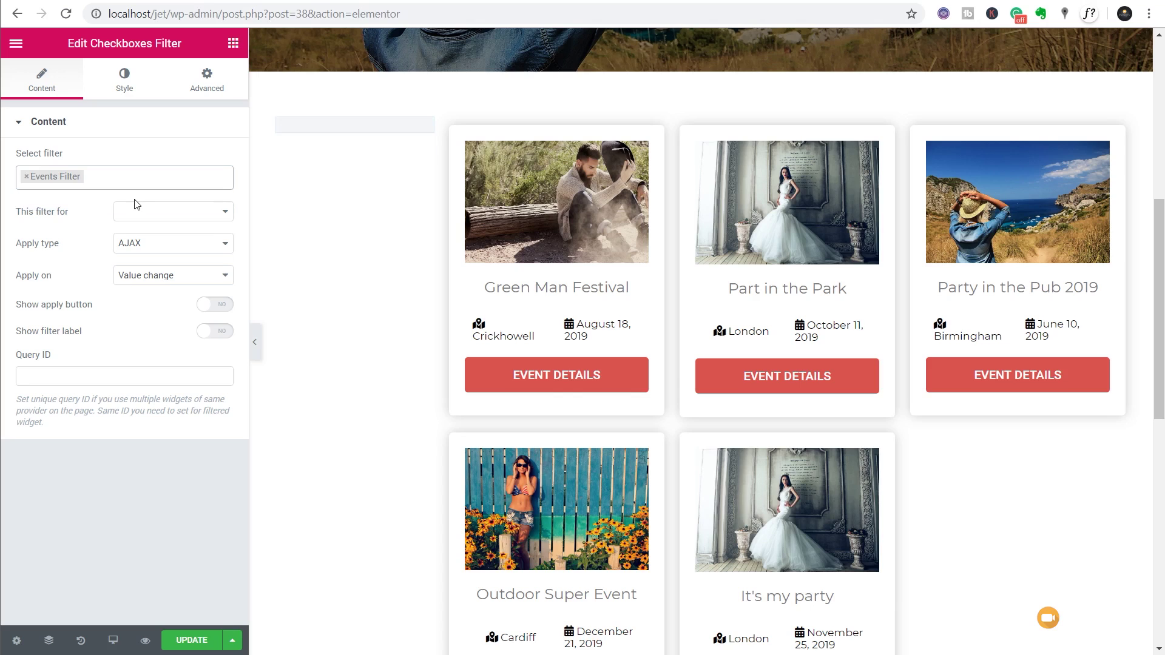
left_click(168, 217)
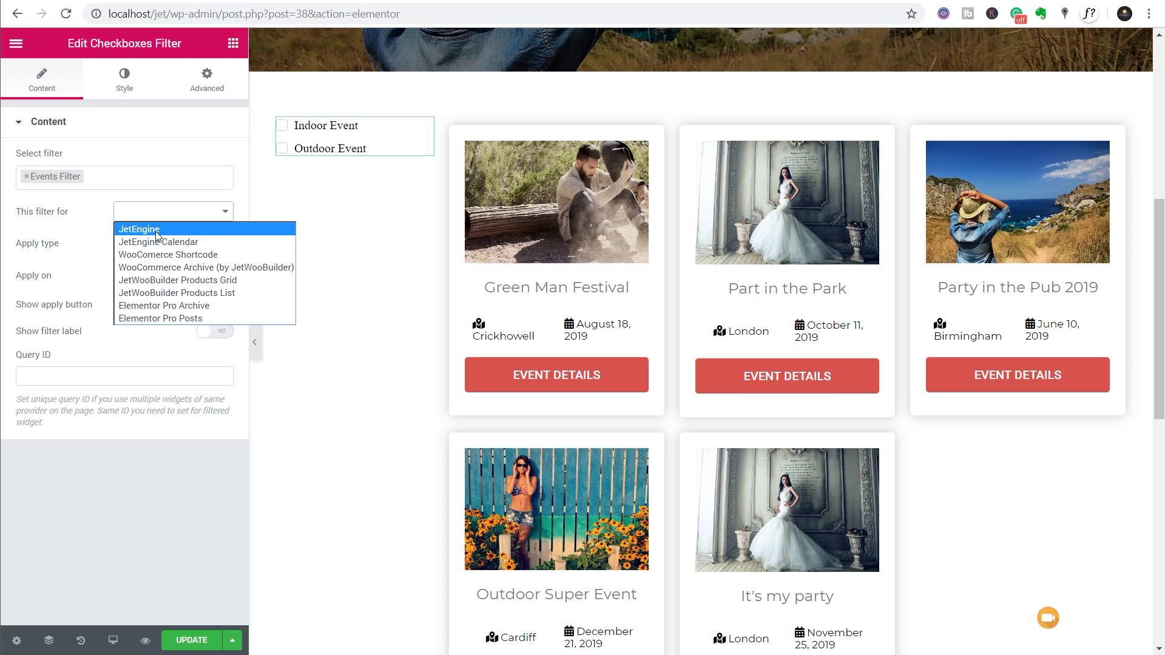
left_click(156, 230)
left_click(175, 230)
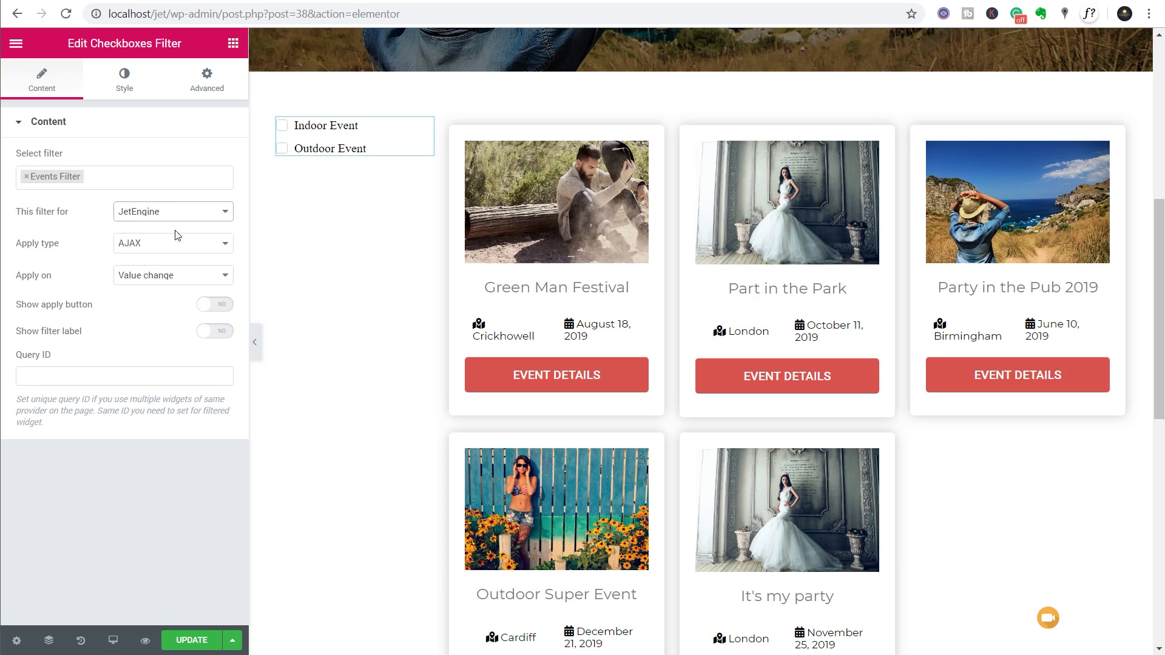
Set the checkboxes filter's apply type to AJAX and have it apply on Value change
left_click(133, 253)
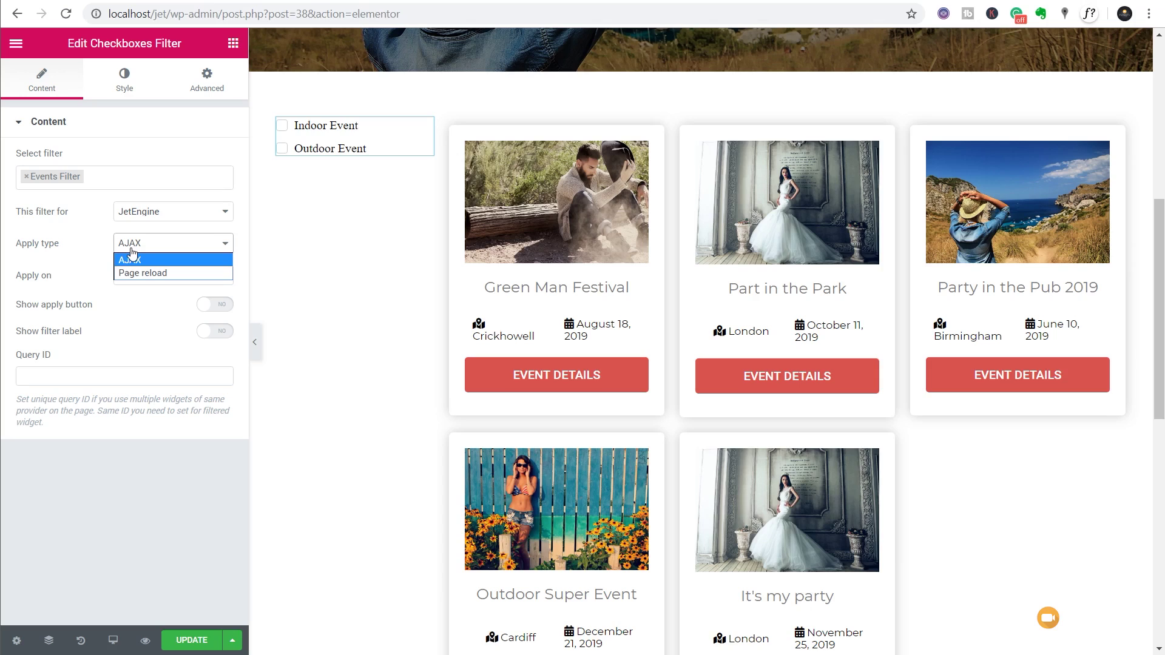
left_click(137, 263)
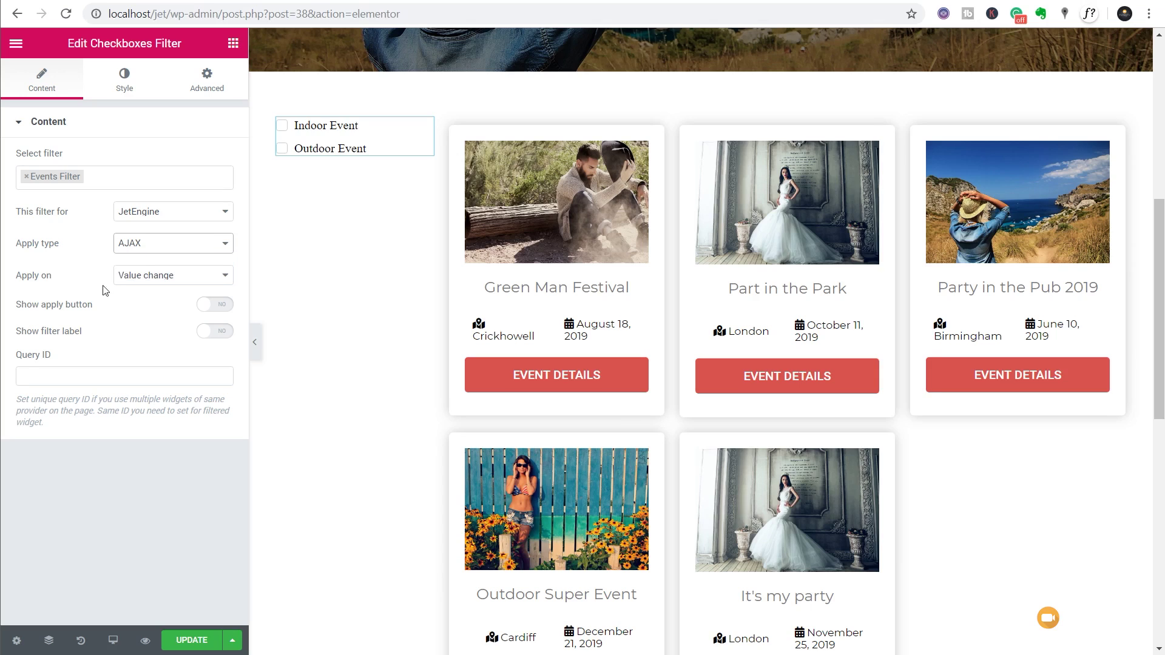
left_click(150, 280)
left_click(149, 283)
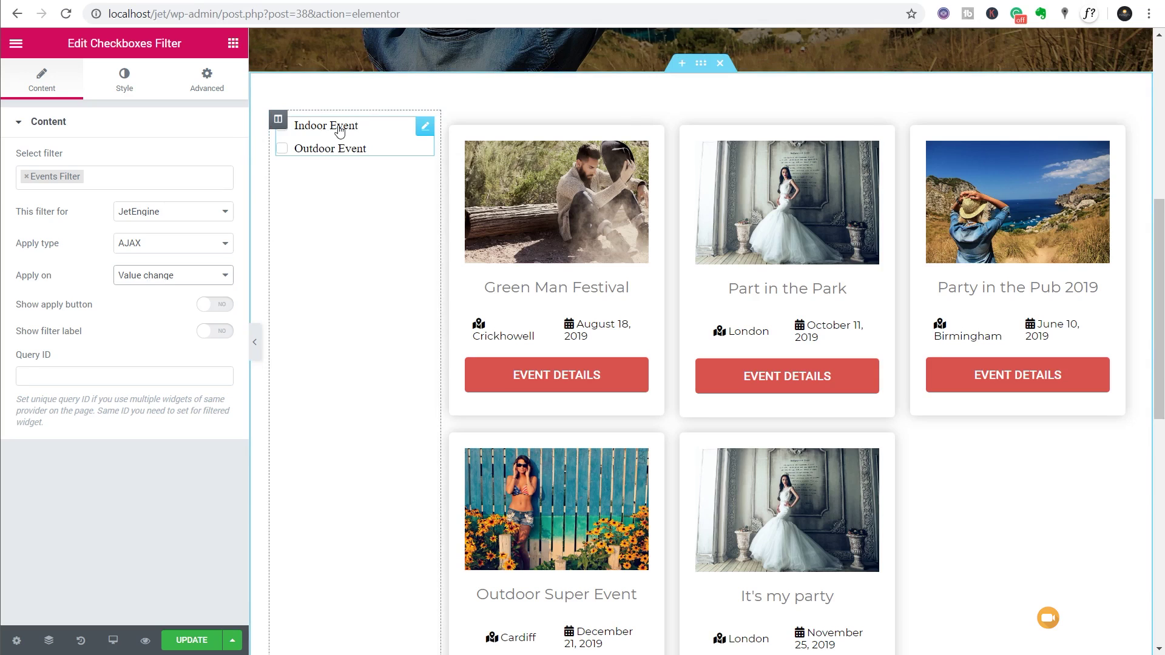
left_click(171, 278)
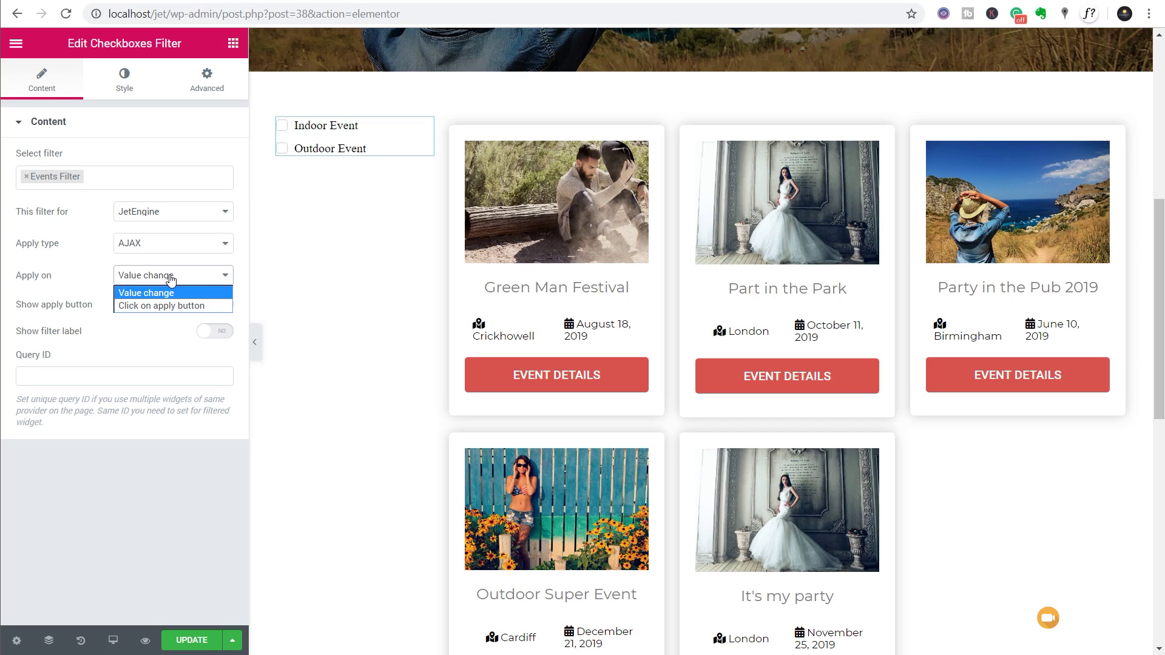
left_click(170, 295)
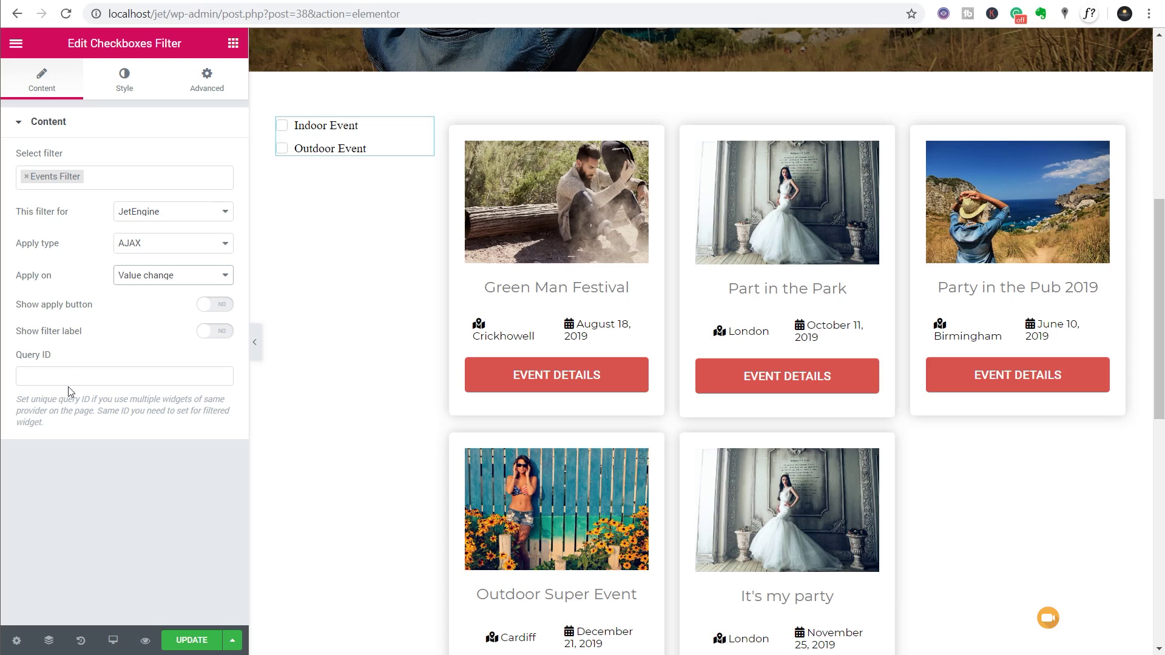
left_click(128, 96)
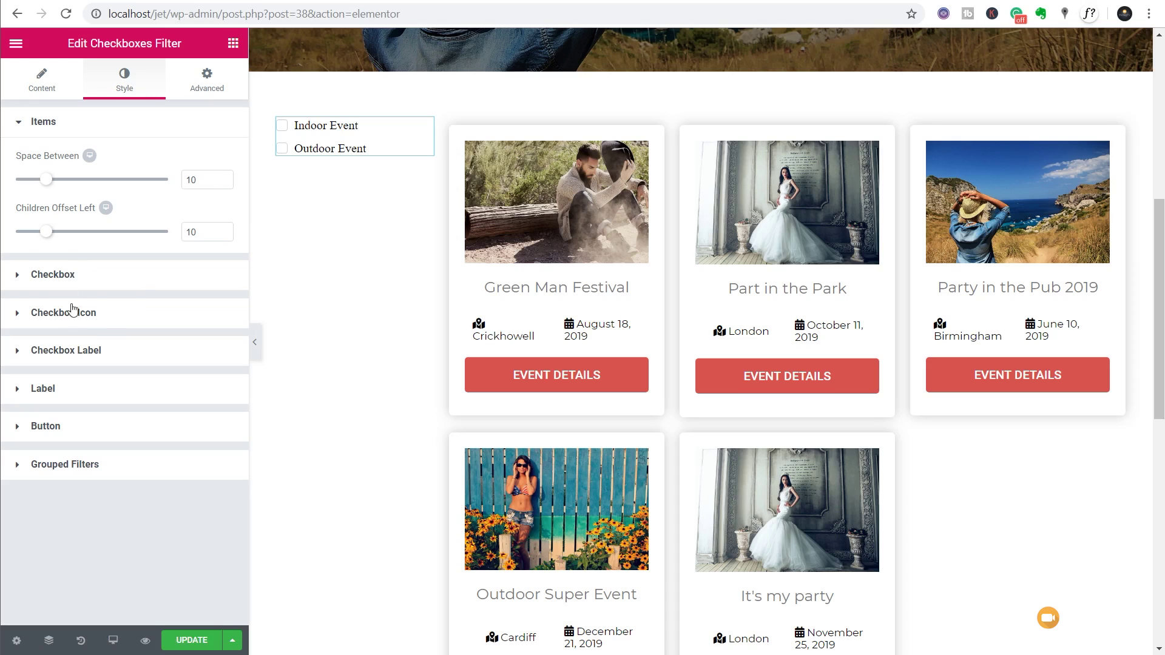
left_click(43, 389)
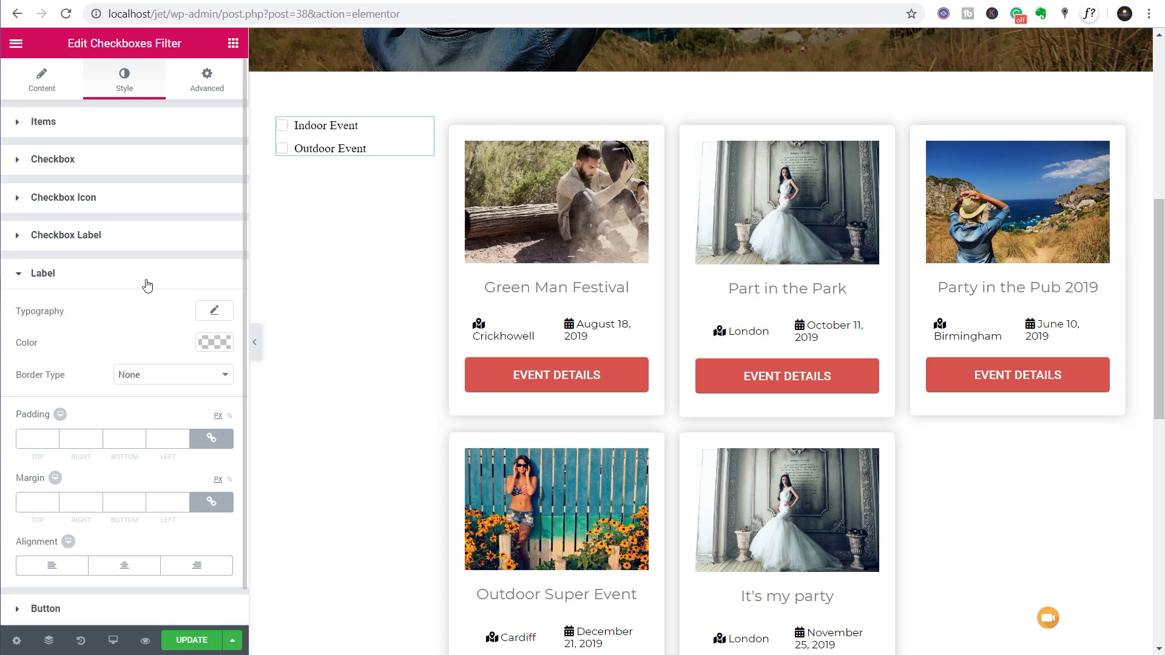
Set the event listing grid to 2 columns and update the template
left_click(1118, 128)
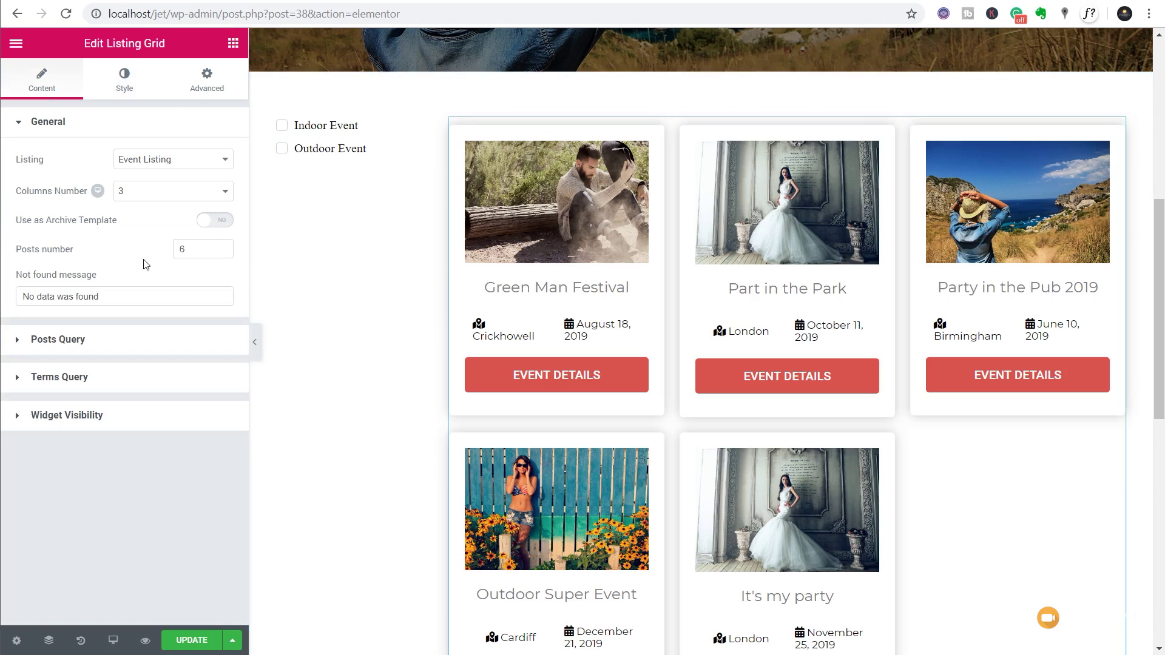
left_click(152, 193)
left_click(143, 221)
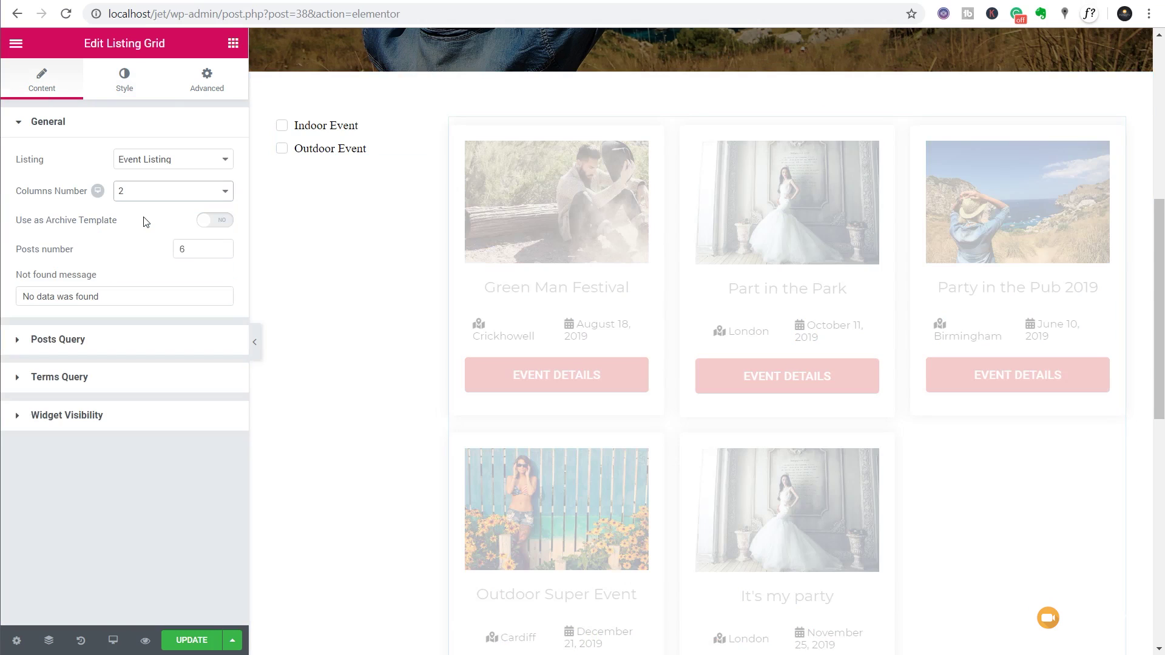
left_click(194, 640)
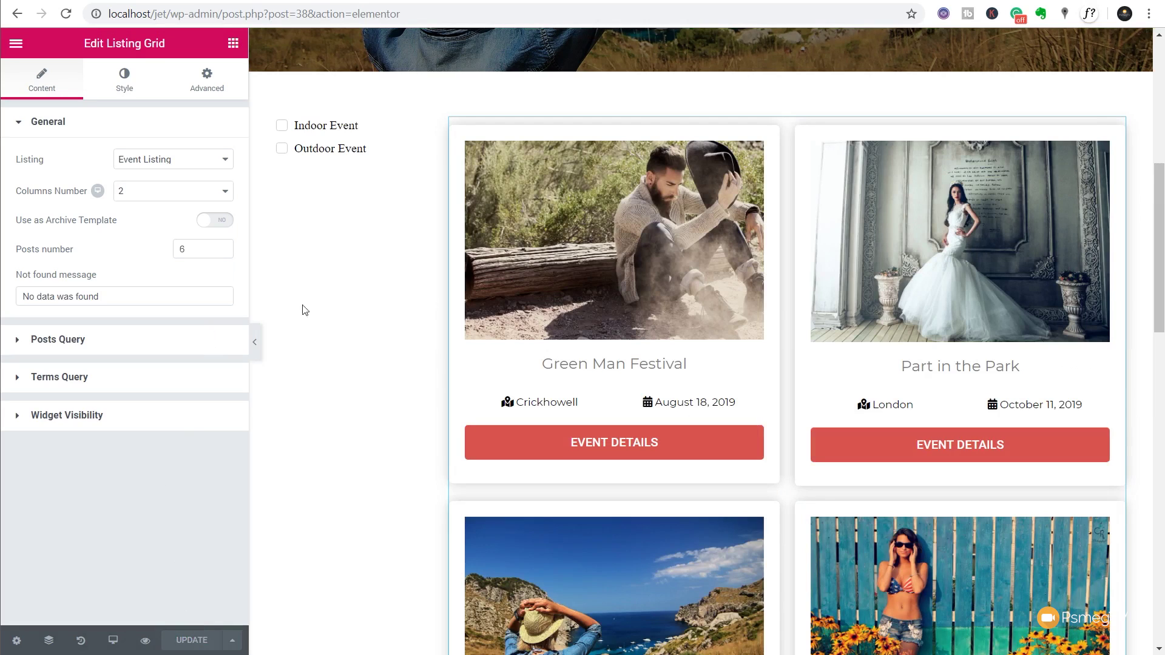
Reload the live events page and test the Outdoor Event and Indoor Event filters one at a time, clearing each after checking
key("ctrl+Tab")
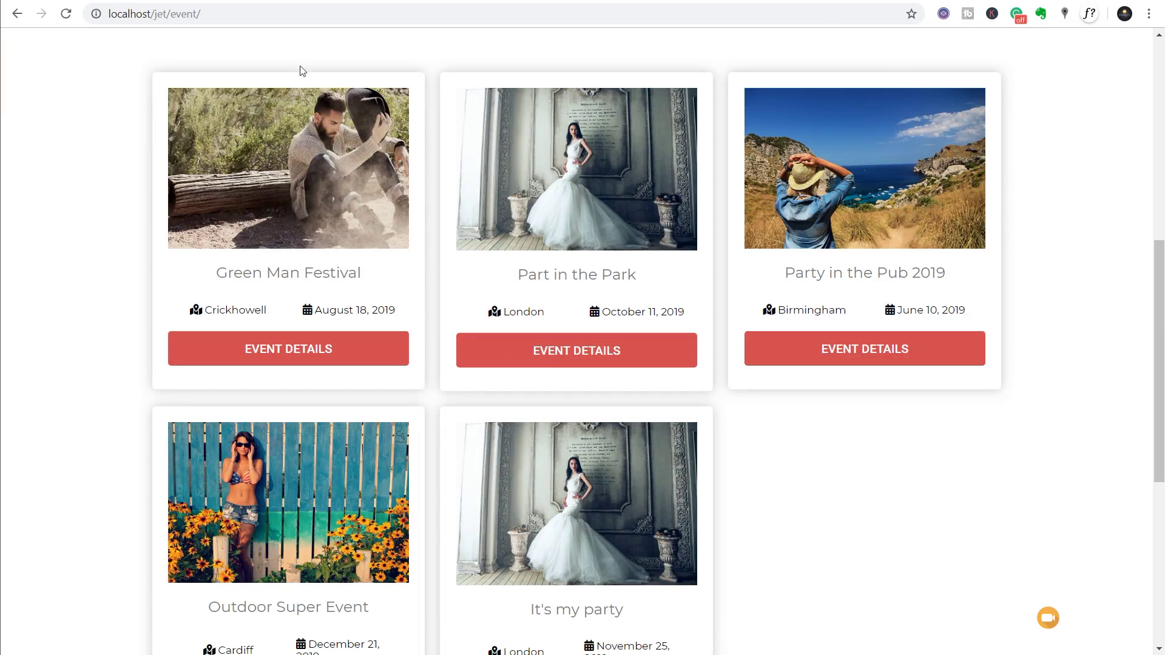
left_click(66, 13)
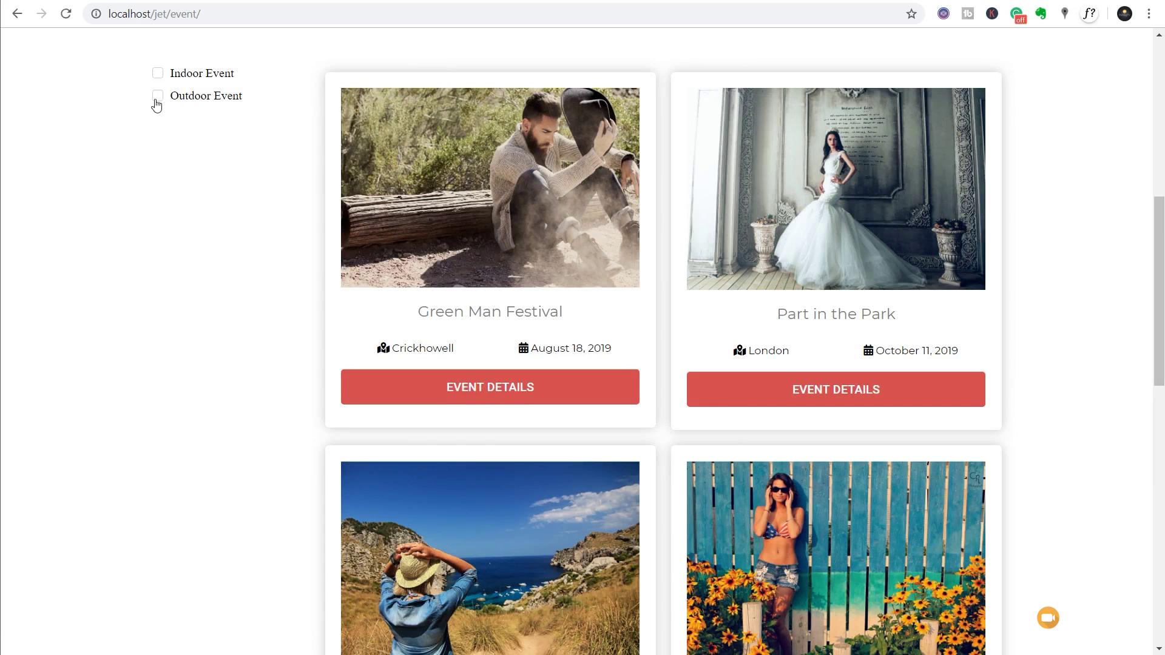
left_click(156, 100)
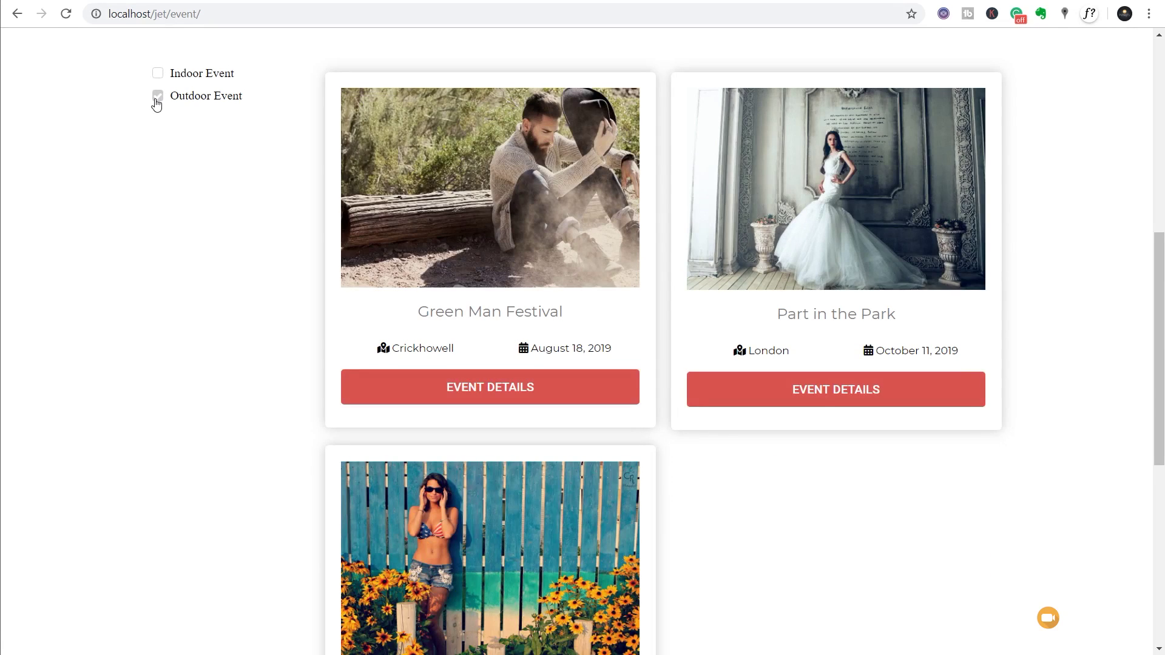
left_click(157, 100)
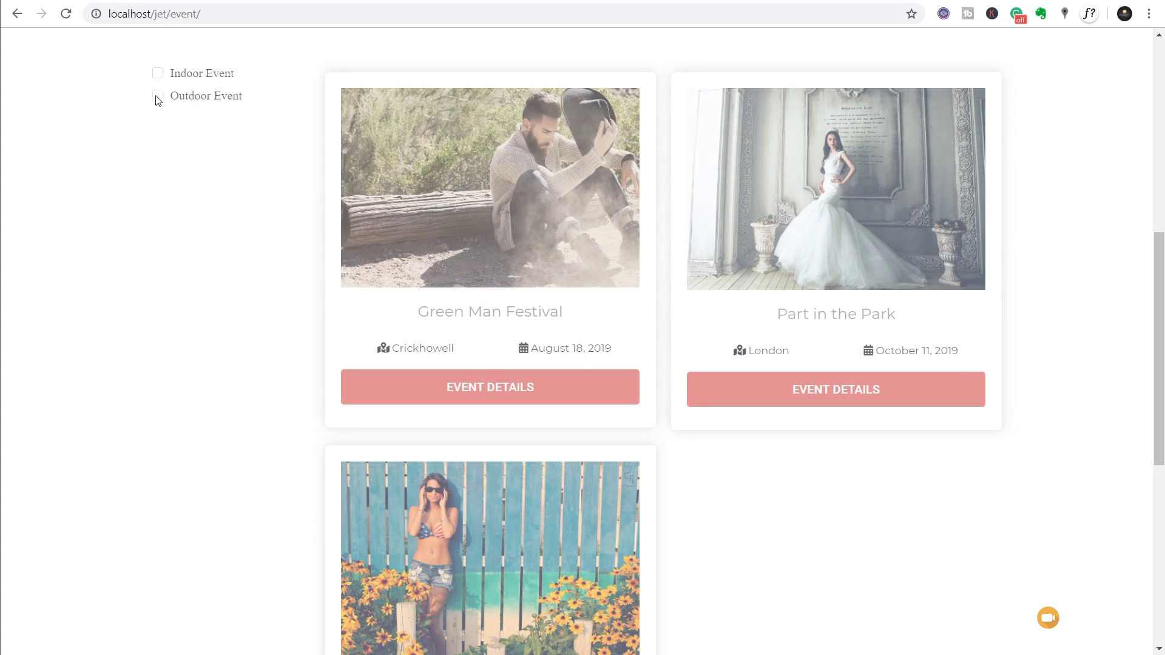
left_click(159, 74)
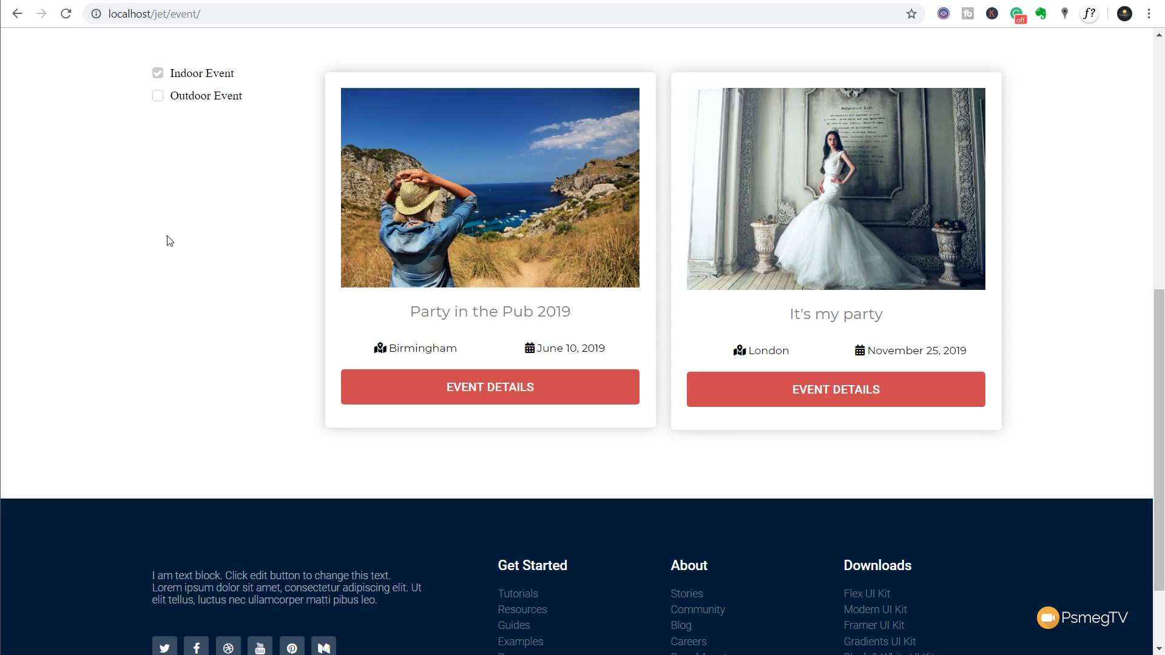
left_click(158, 75)
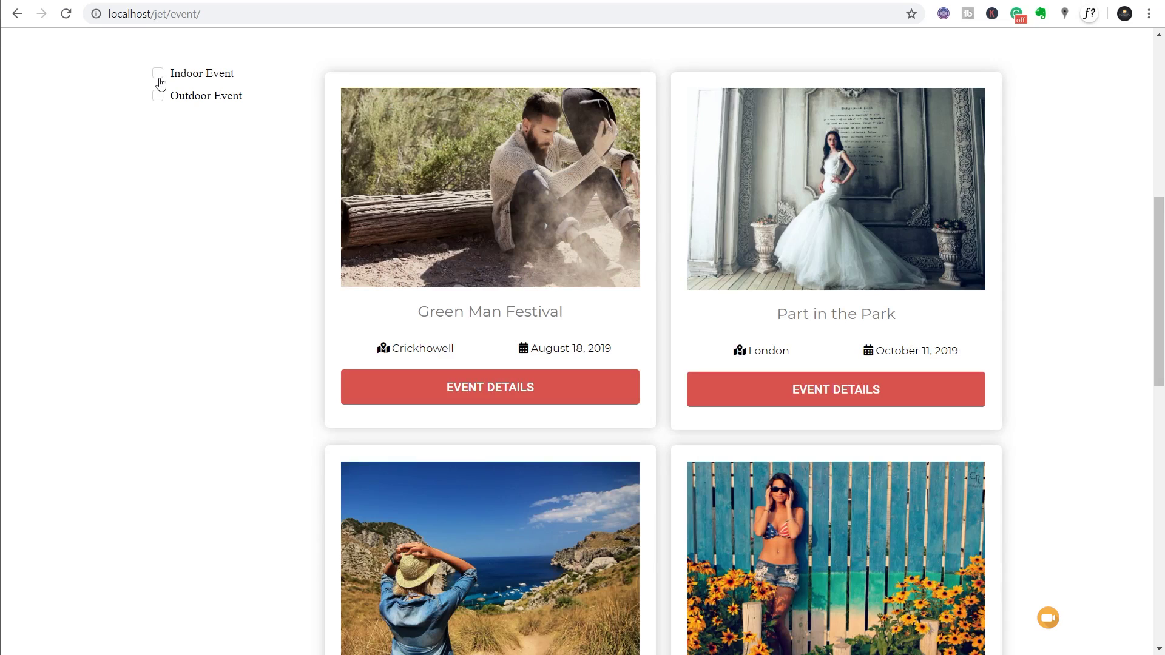
Add a Pagination widget directly below the event grid in the Elementor template and paste the copied style onto it
scroll(160, 83, "up", 2)
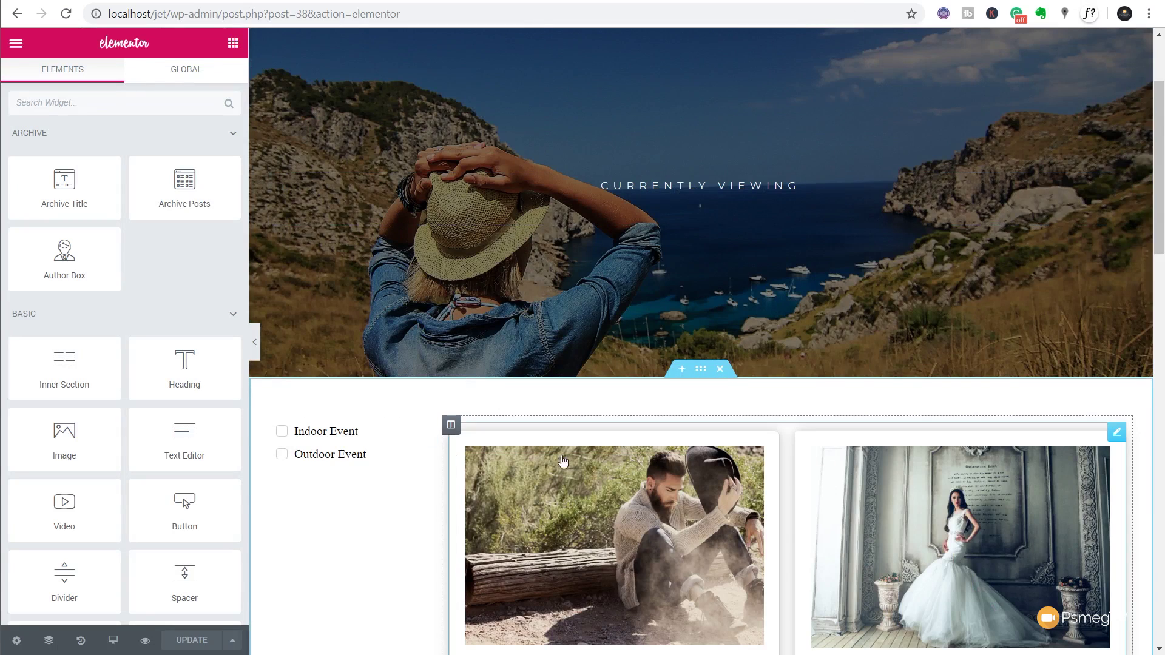
scroll(546, 467, "down", 15)
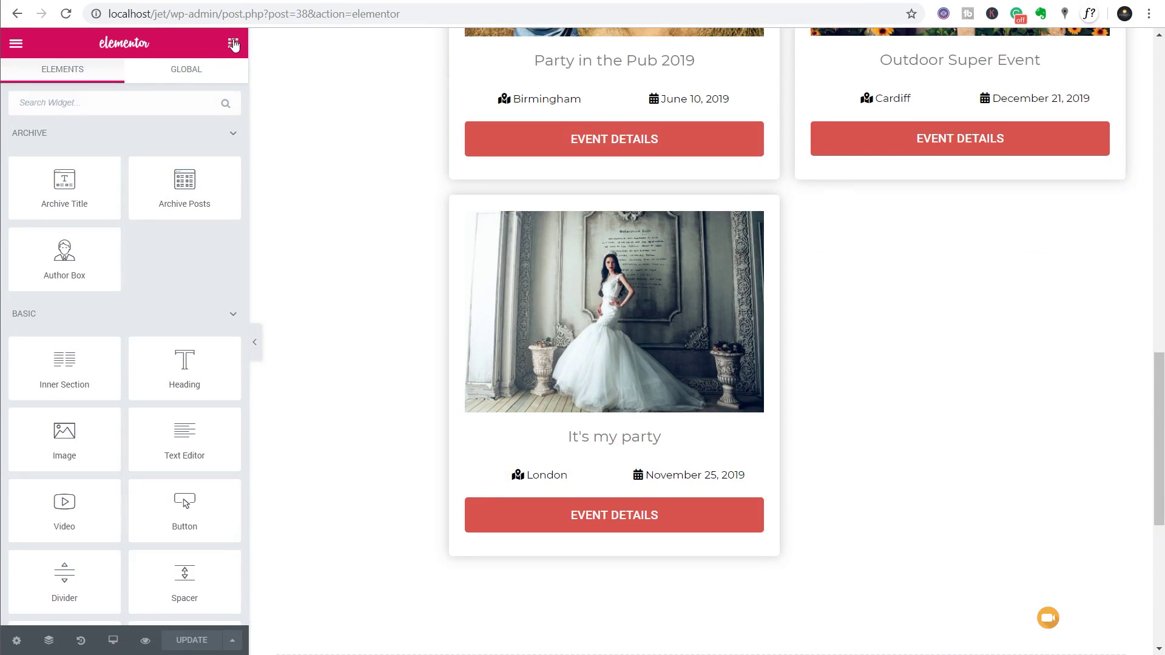
scroll(200, 273, "down", 10)
scroll(197, 277, "down", 15)
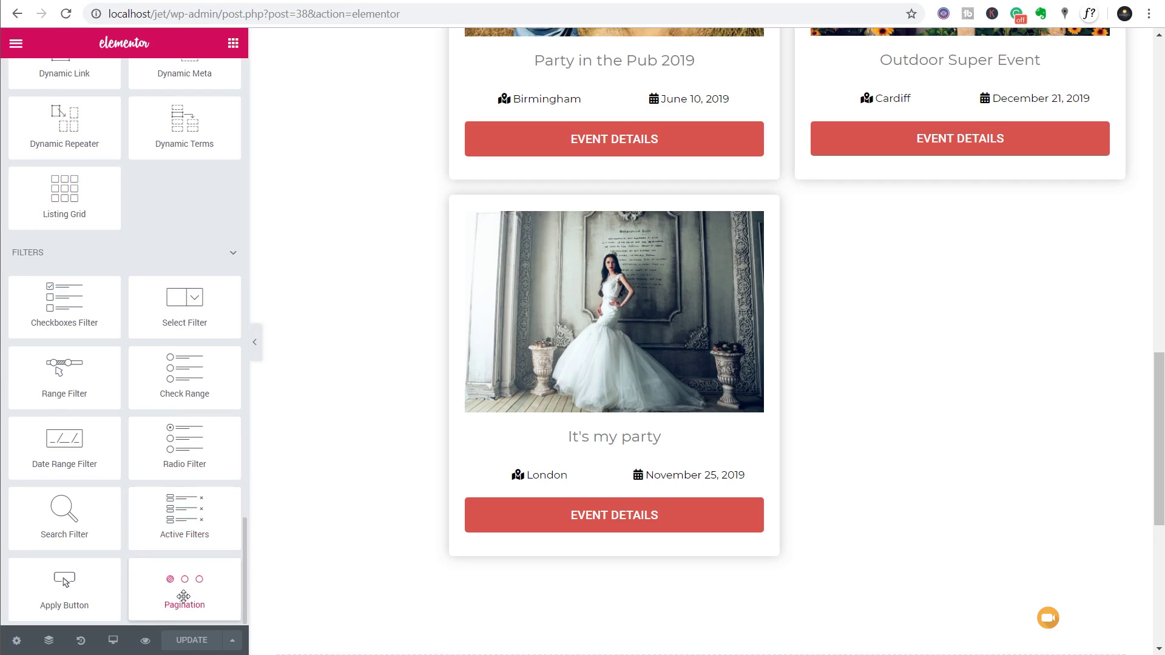
left_click_drag(182, 590, 621, 566)
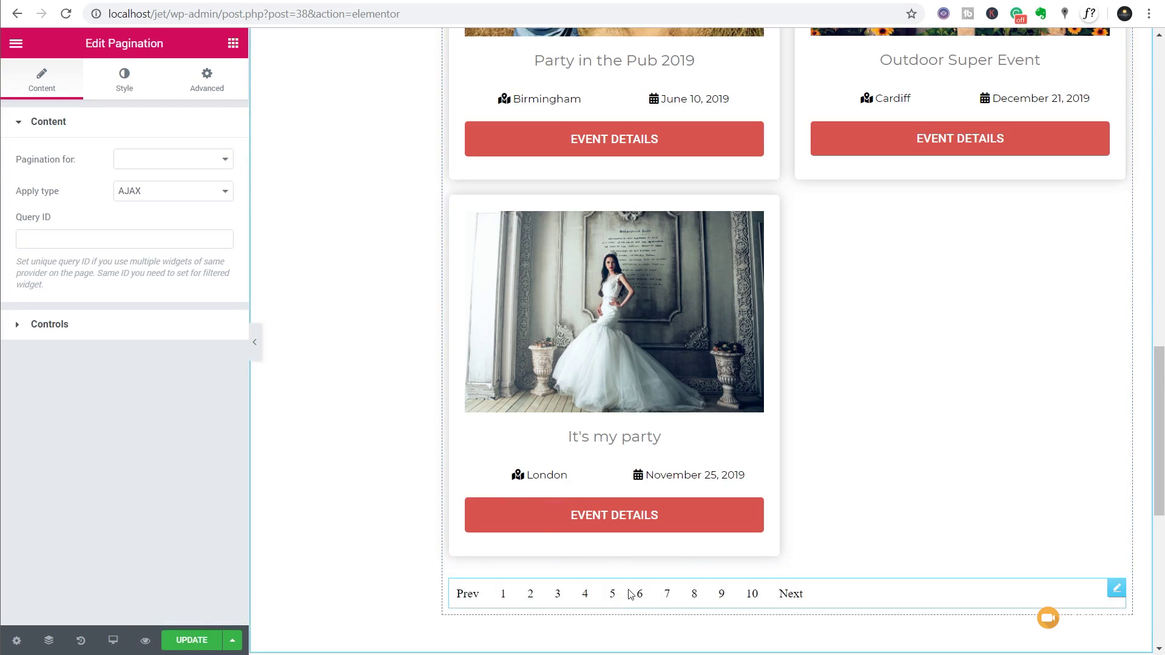
right_click(1001, 601)
left_click(1053, 534)
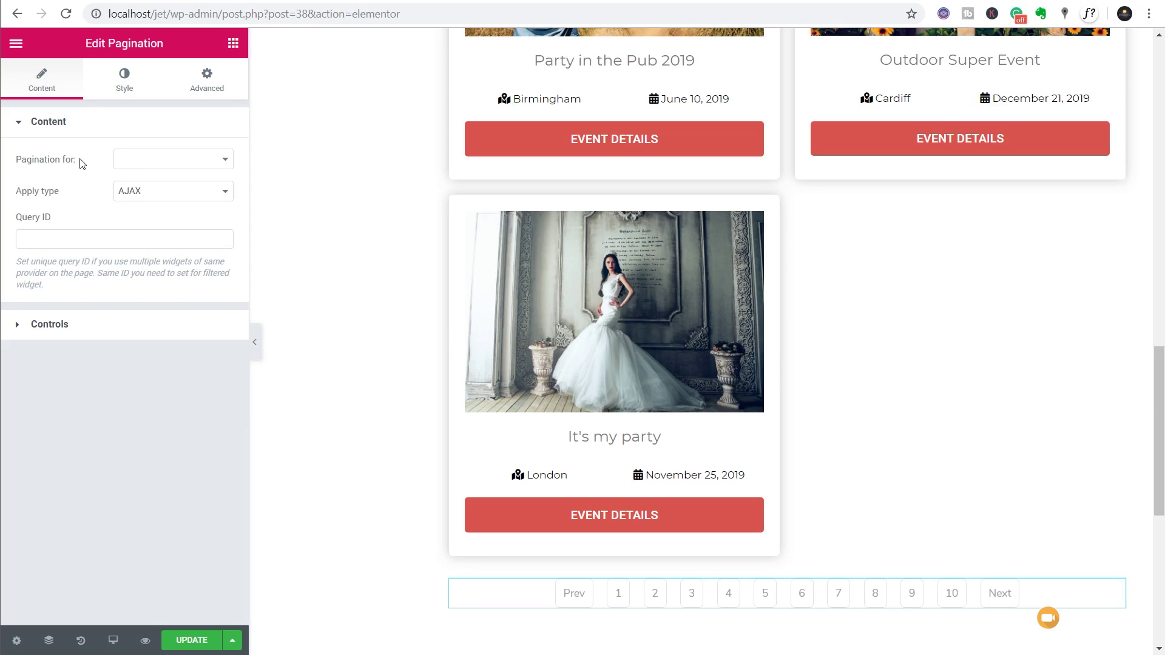
Set the pagination to work for JetEngine and save the template
left_click(194, 163)
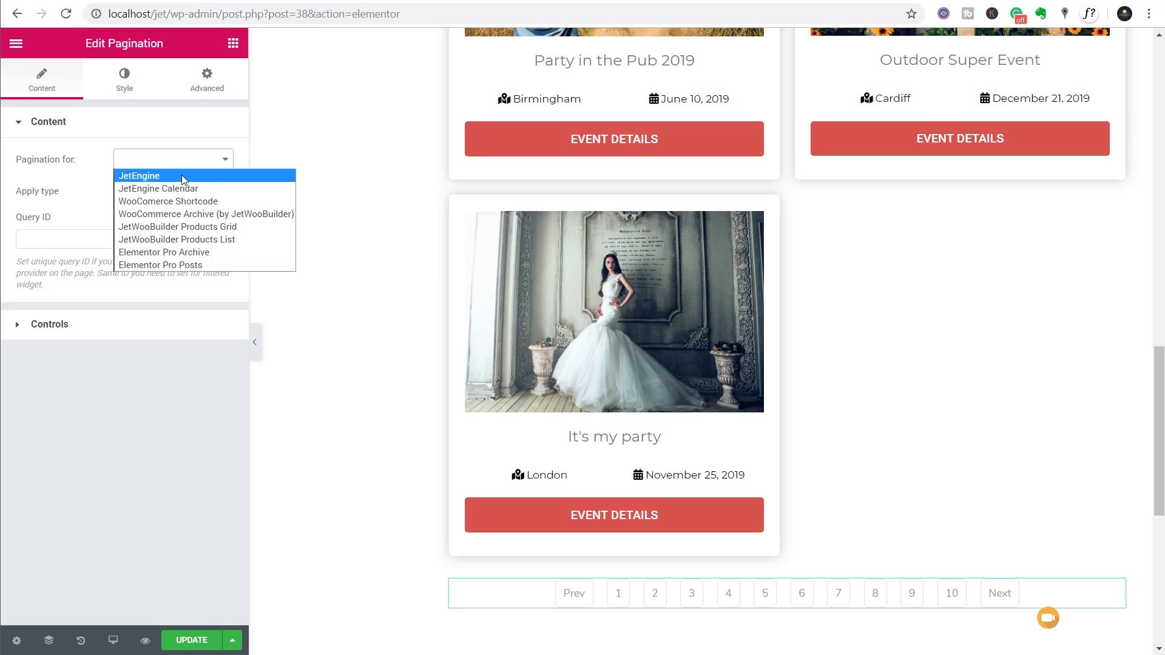
left_click(180, 175)
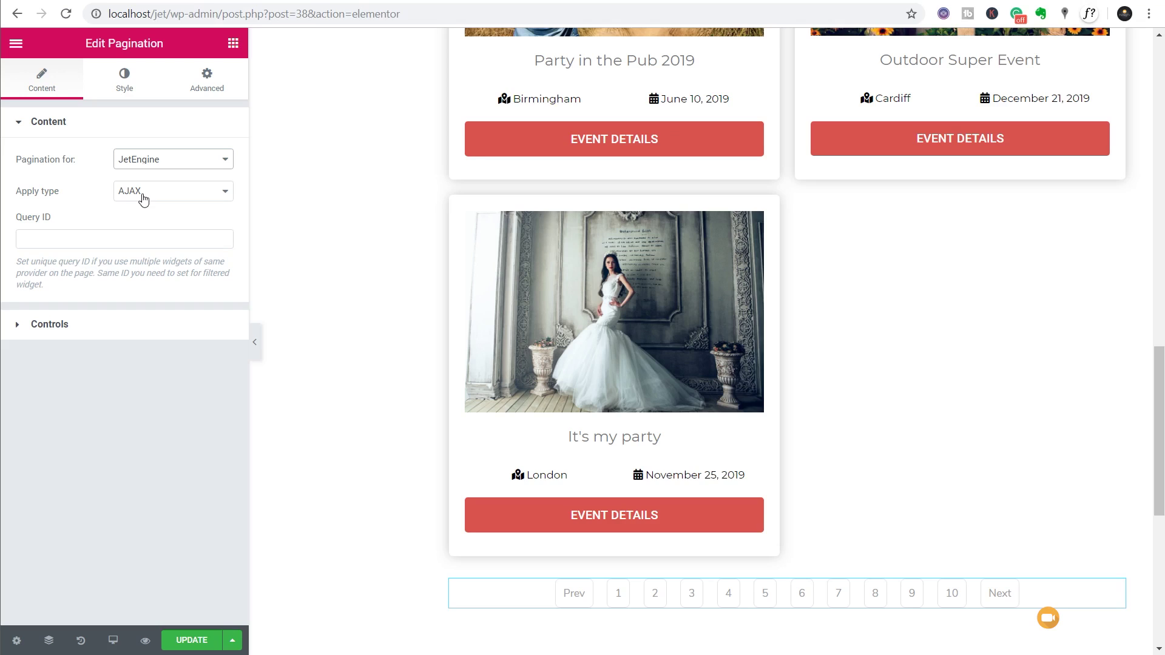
key("ctrl+s")
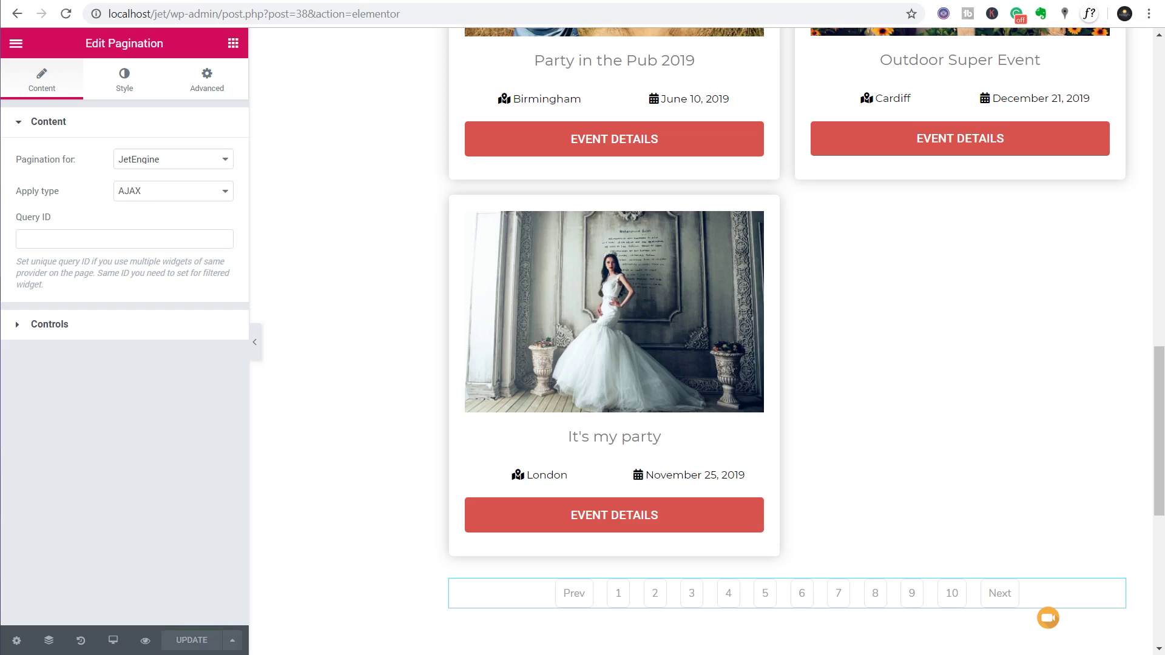